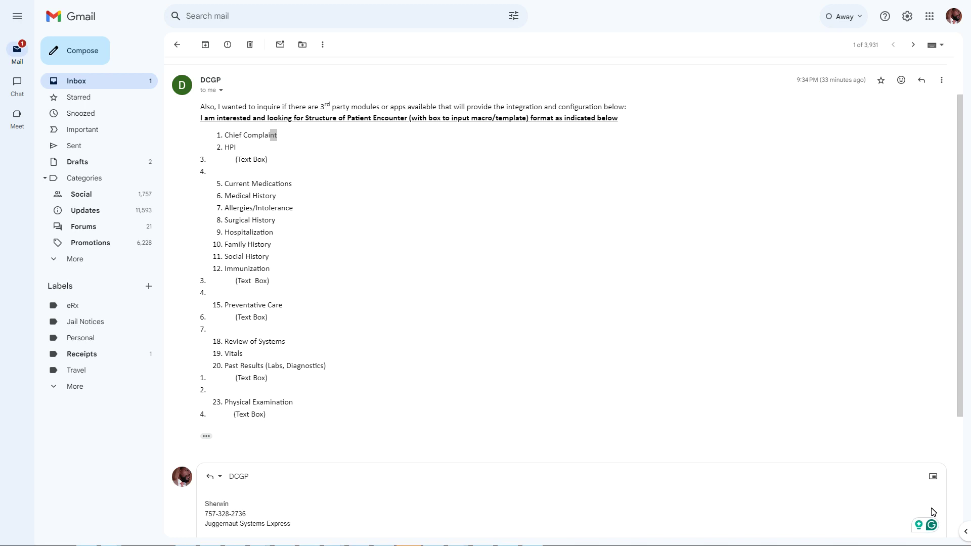
Step: Switch from the email to OpenEMR and highlight the Reason for Visit text in the patient encounter form
key(alt+Tab)
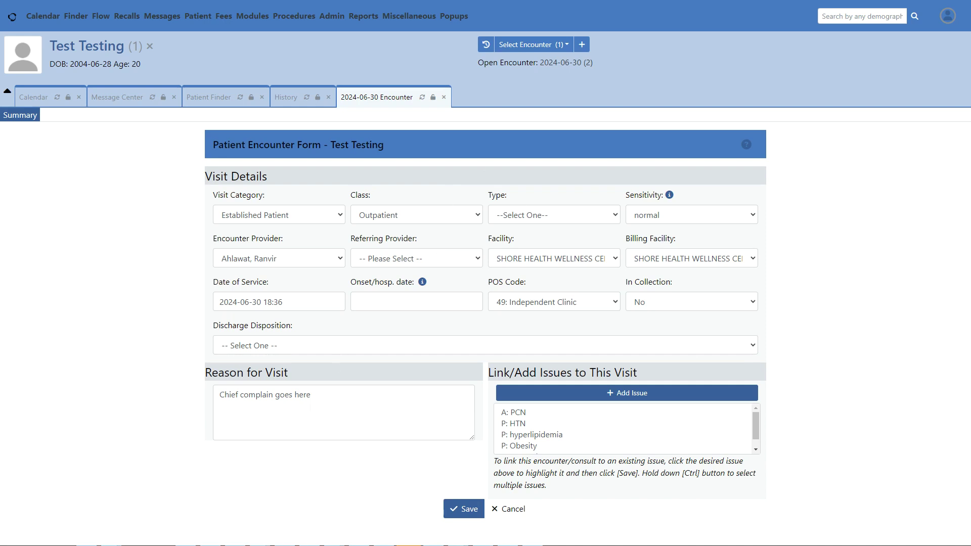
drag(324, 399, 226, 395)
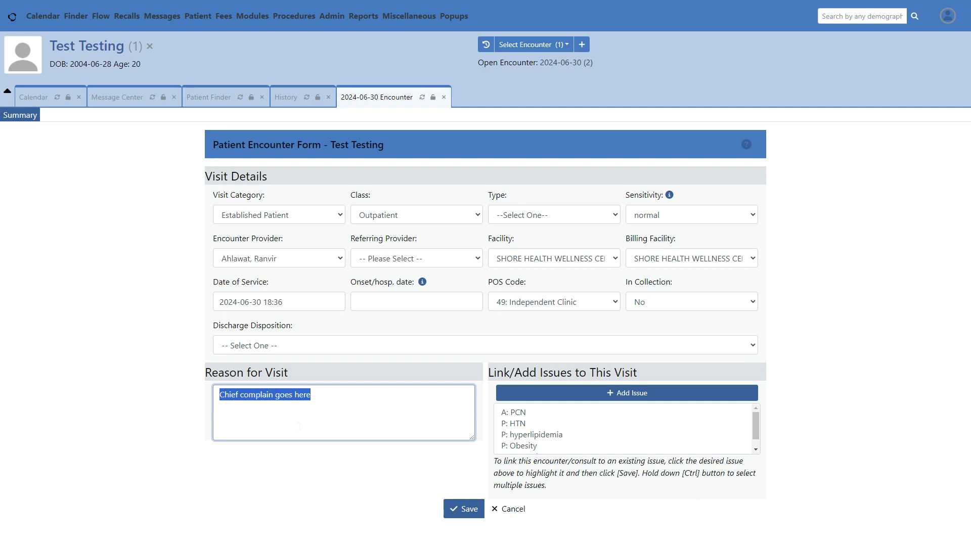
Step: Open a 12:45 appointment form in the first provider's calendar column, check its Comments field, and cancel it
click(47, 96)
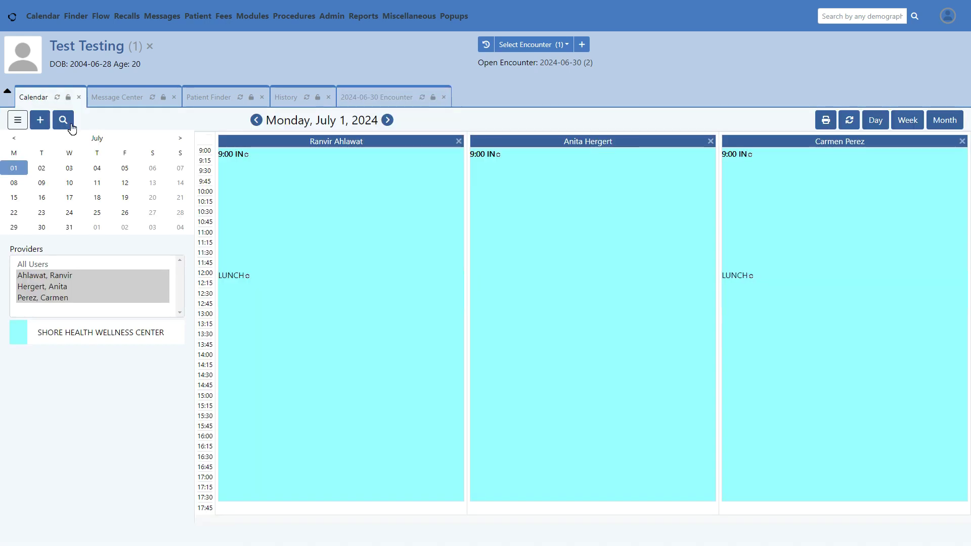
click(226, 304)
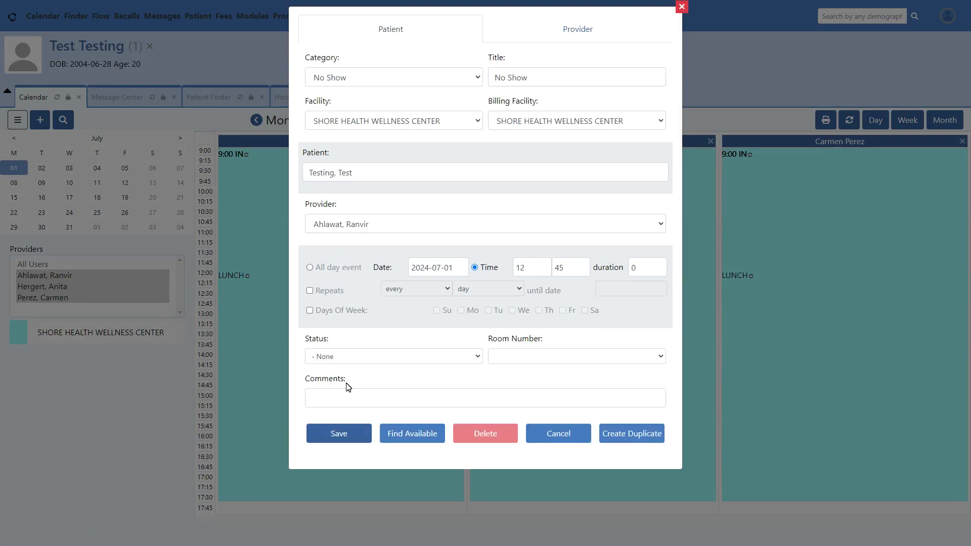
click(349, 398)
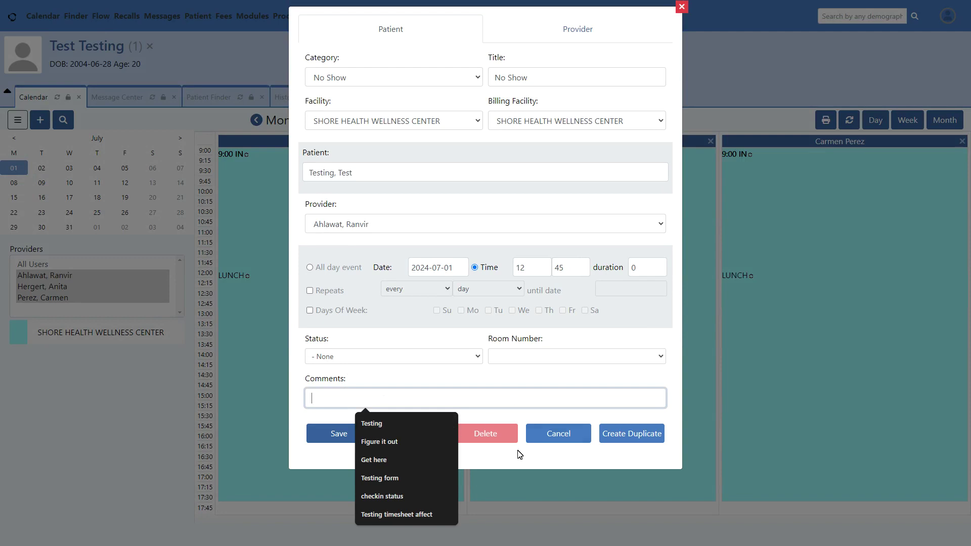
click(556, 435)
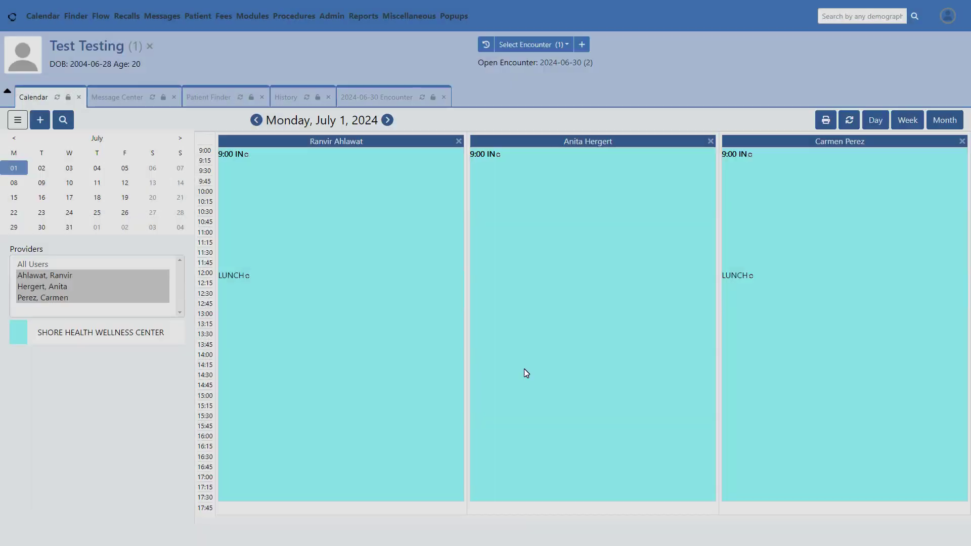
Step: Save the 2024-06-30 patient encounter form and highlight the chief complaint text in its visit summary
click(353, 104)
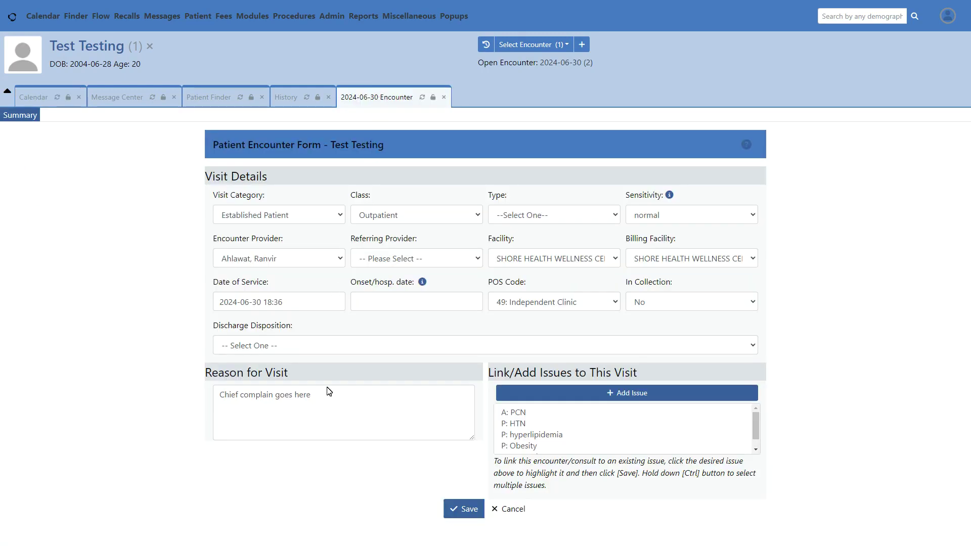
click(345, 399)
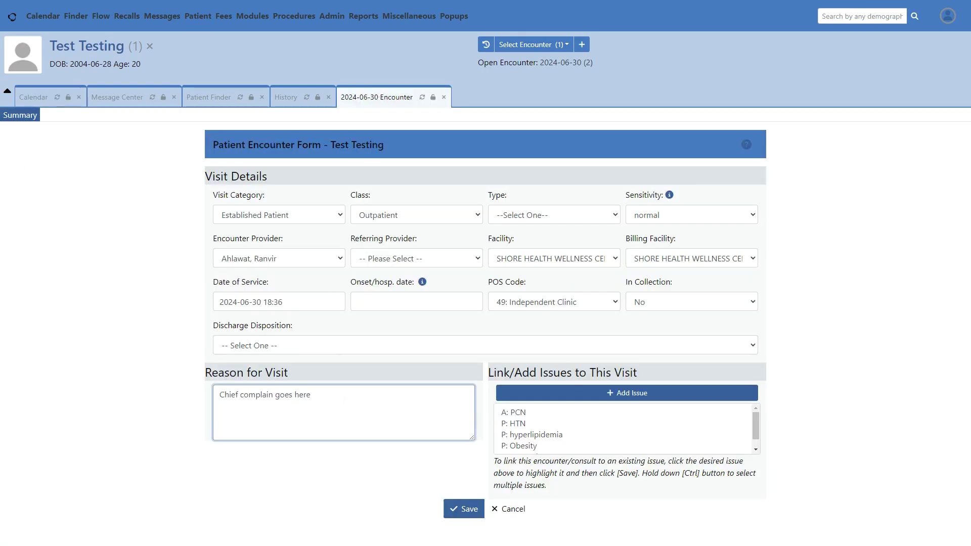
click(462, 509)
click(461, 509)
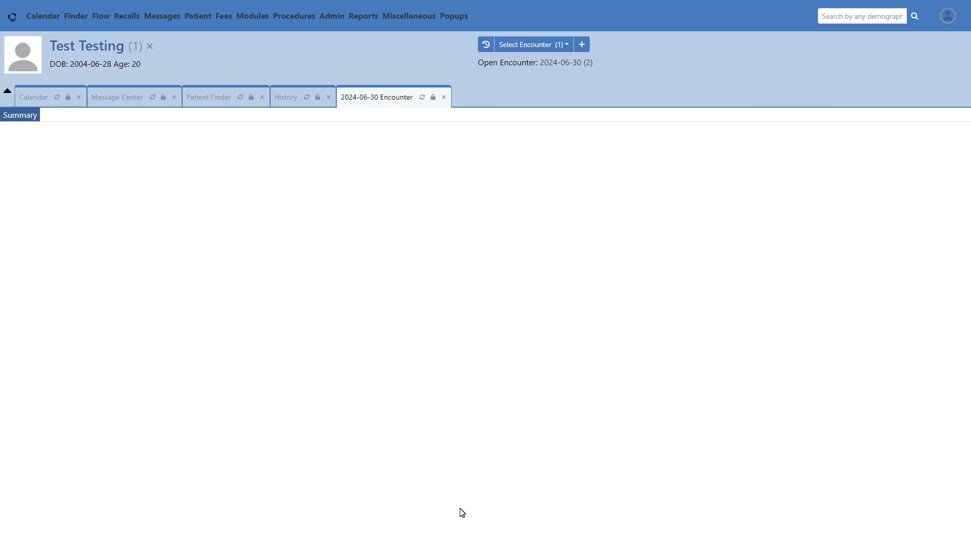
drag(340, 203, 503, 203)
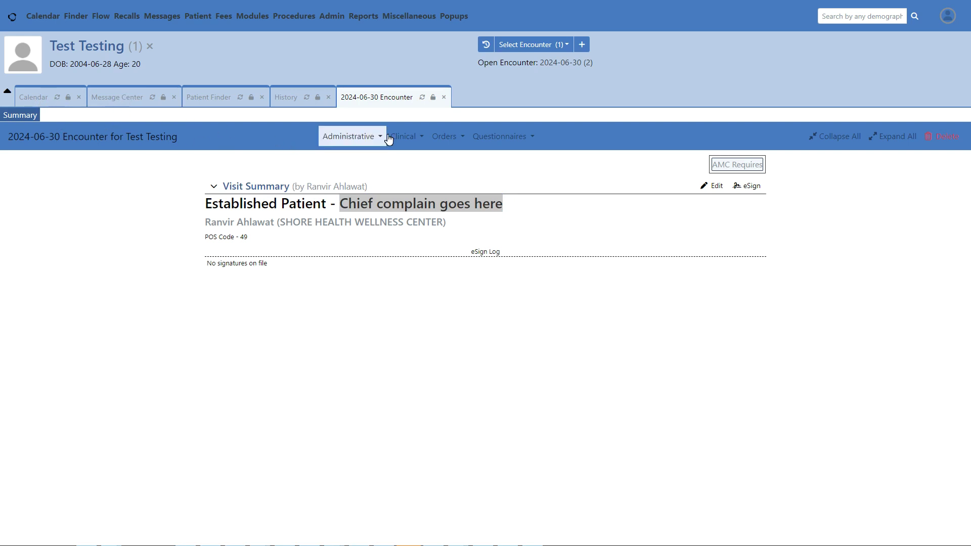
Step: View the patient's Medical Record Dashboard from the history page and return to the intake history
click(295, 100)
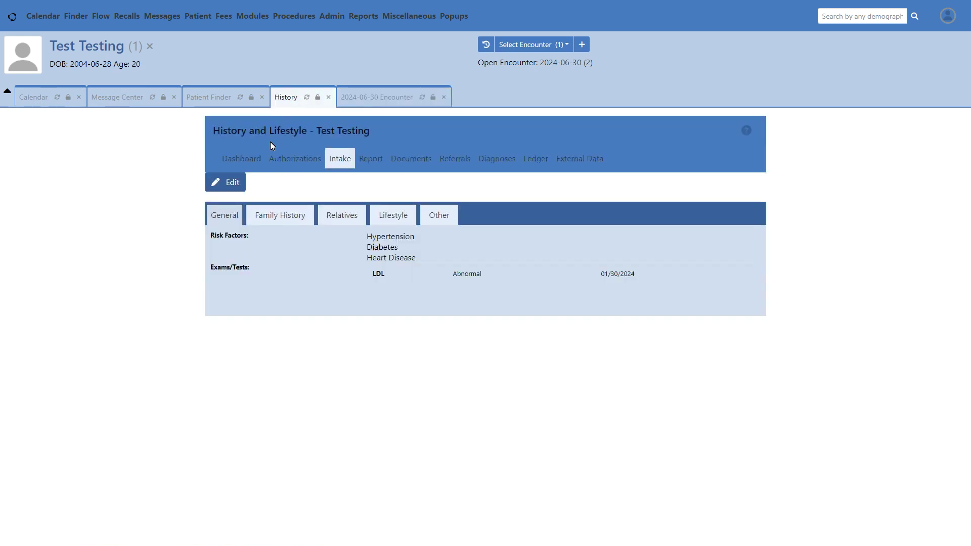
click(239, 163)
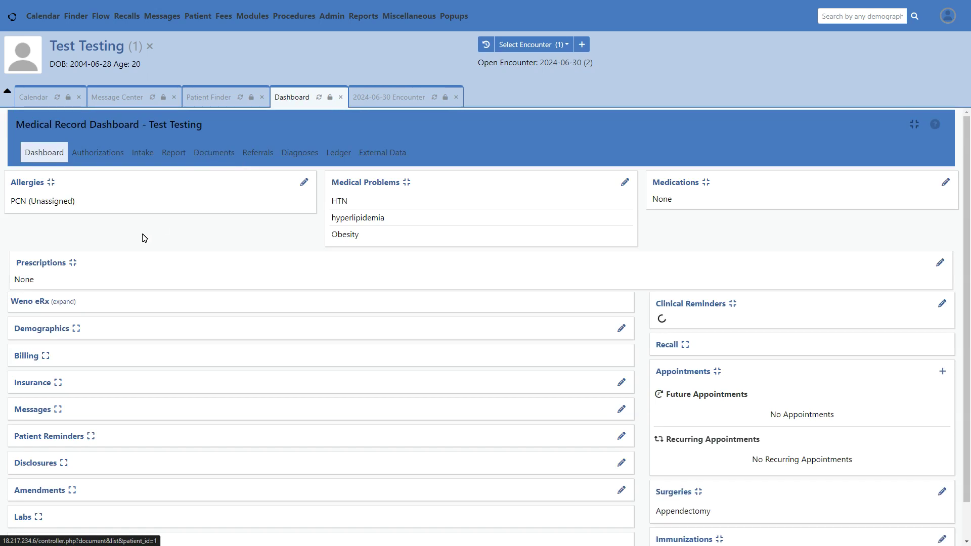
click(149, 159)
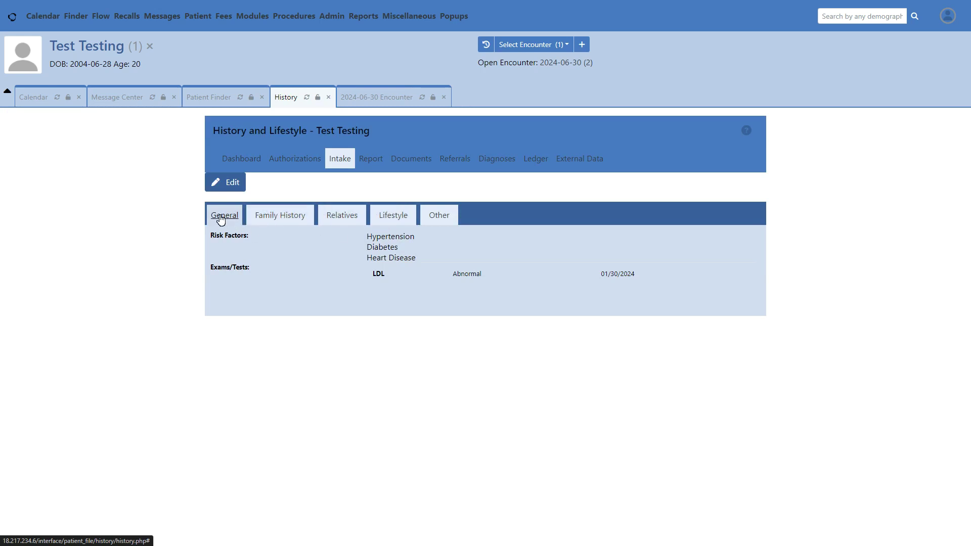
Step: Open the patient's history for editing, examine the General risk factors and exams/tests, and cancel the edit
click(232, 182)
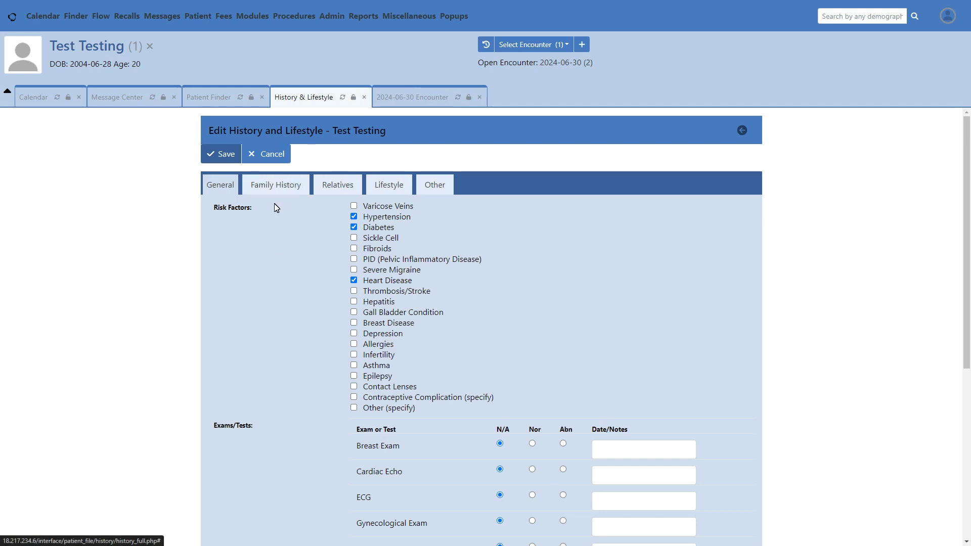
scroll(314, 285, down, 5)
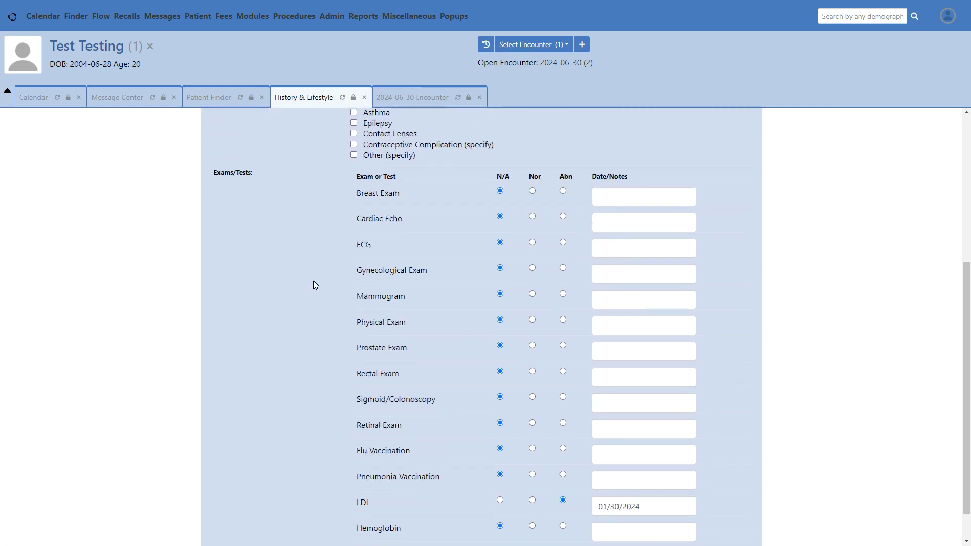
scroll(314, 285, down, 1)
scroll(315, 284, up, 2)
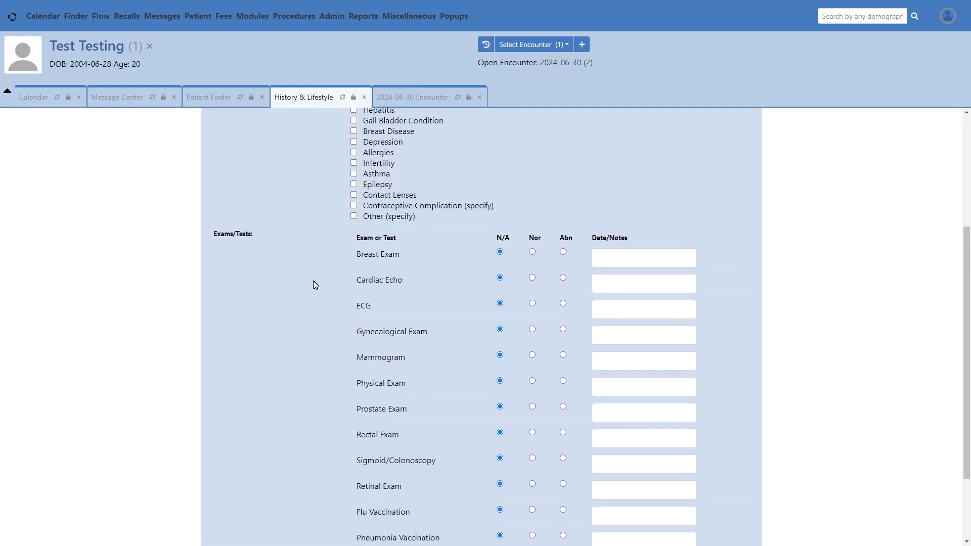
scroll(314, 285, down, 2)
scroll(314, 285, up, 10)
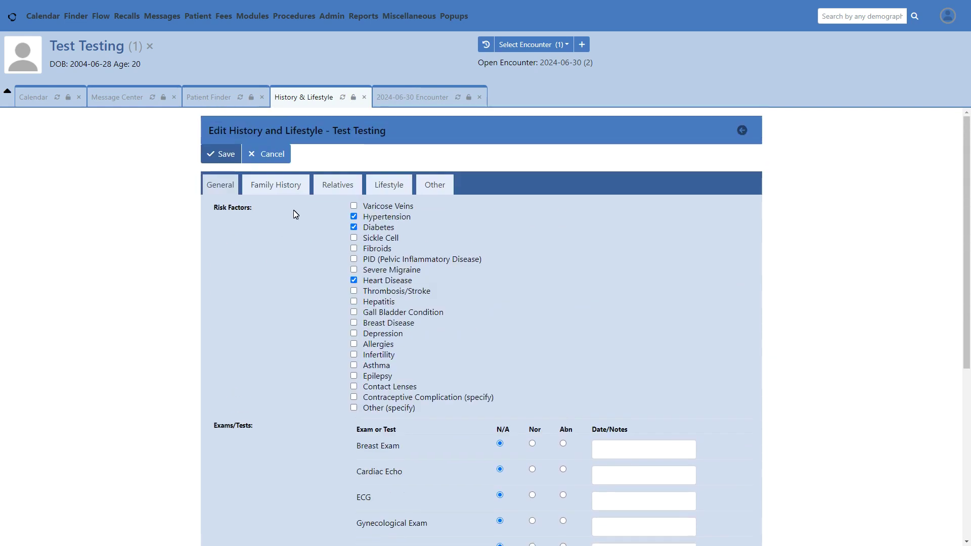
click(279, 158)
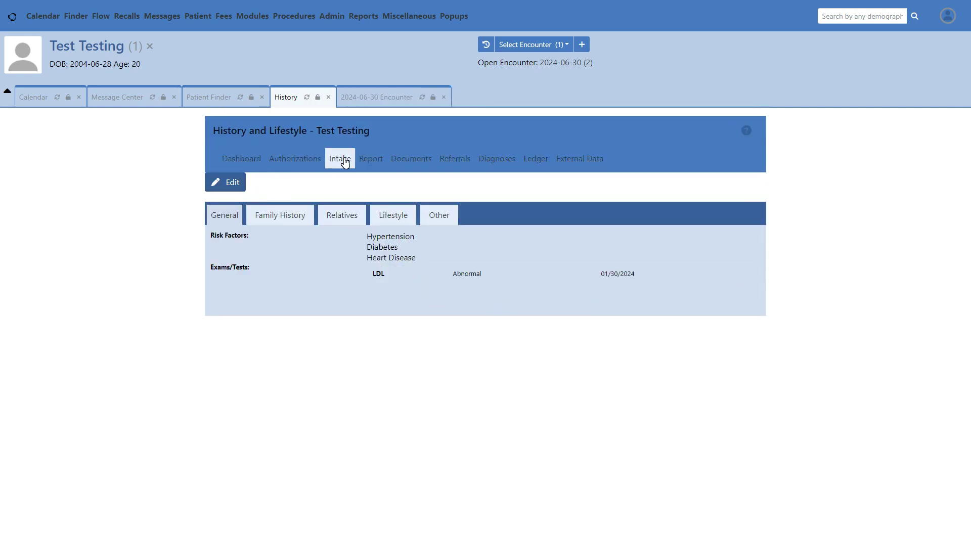
Step: Reopen the patient's history for editing and review the General, Family History, Relatives, Lifestyle and Other sections
click(240, 159)
click(233, 188)
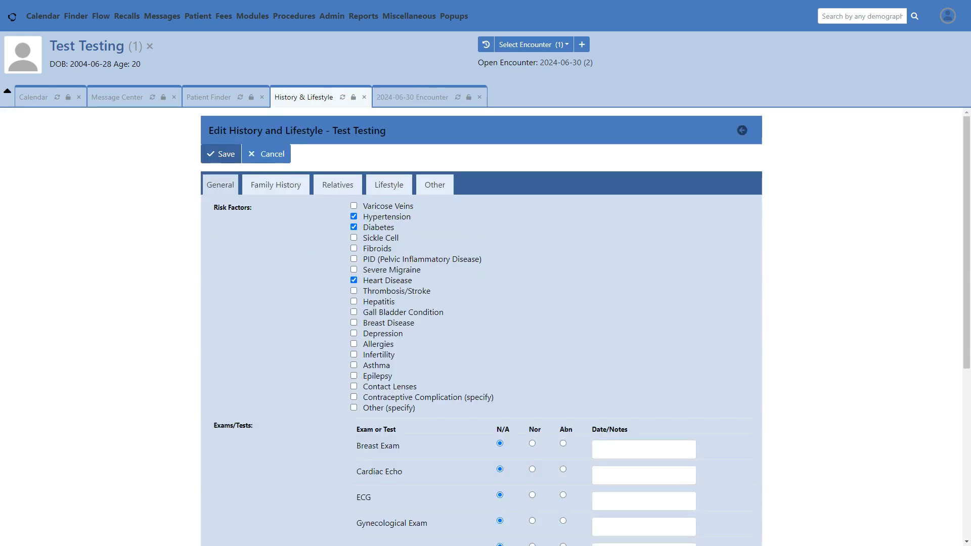
scroll(485, 326, down, 2)
scroll(484, 326, up, 1)
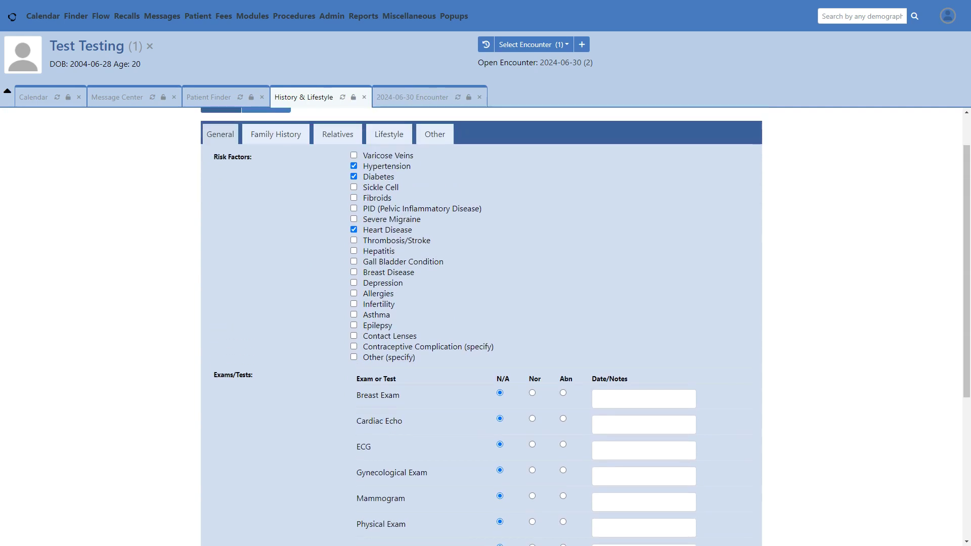
scroll(334, 253, down, 1)
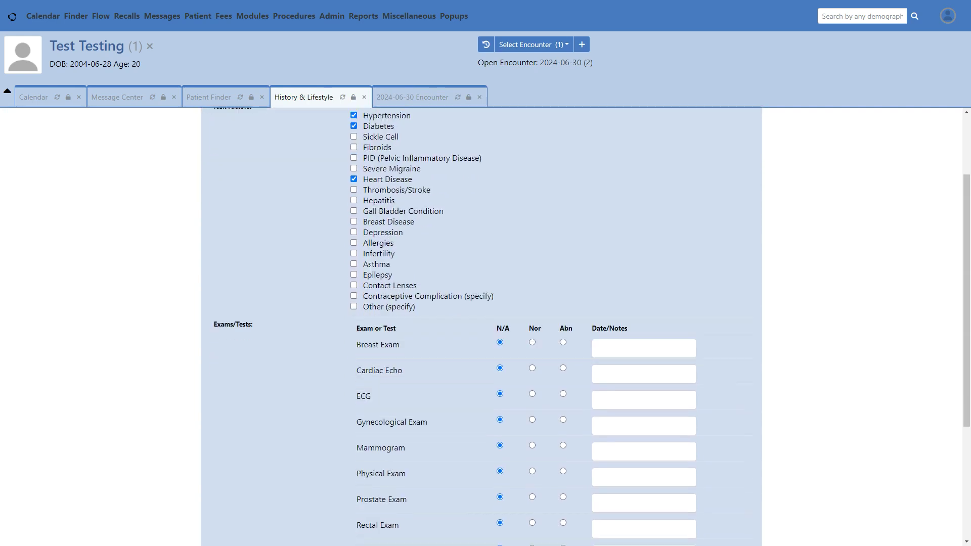
scroll(335, 253, up, 2)
click(350, 193)
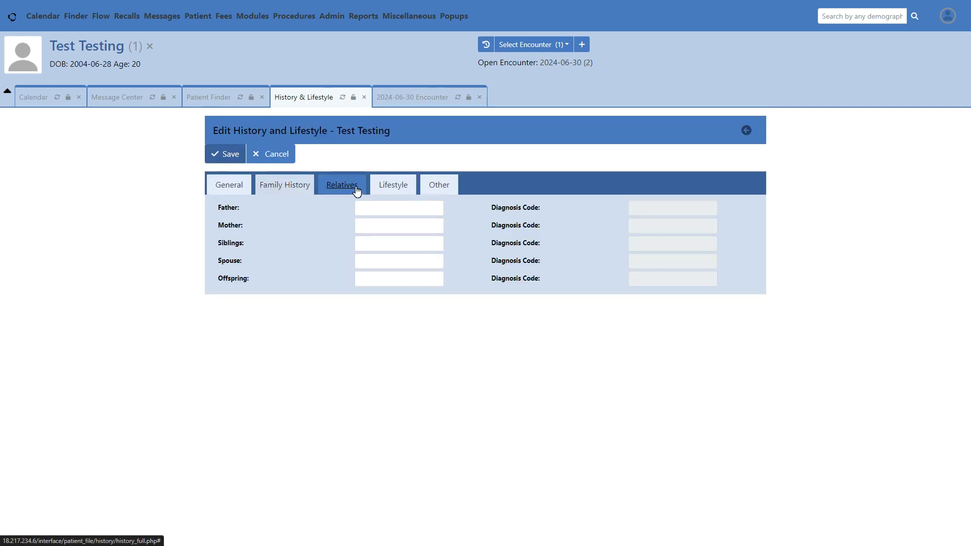
click(395, 189)
click(435, 190)
click(446, 188)
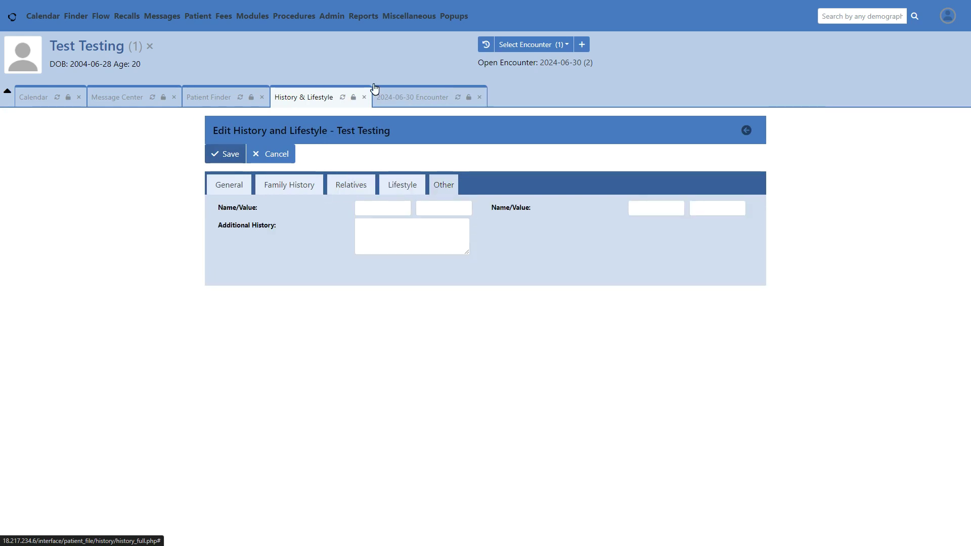
Step: Open the form layout editor and load the History layout
mouse_move(355, 26)
mouse_move(351, 148)
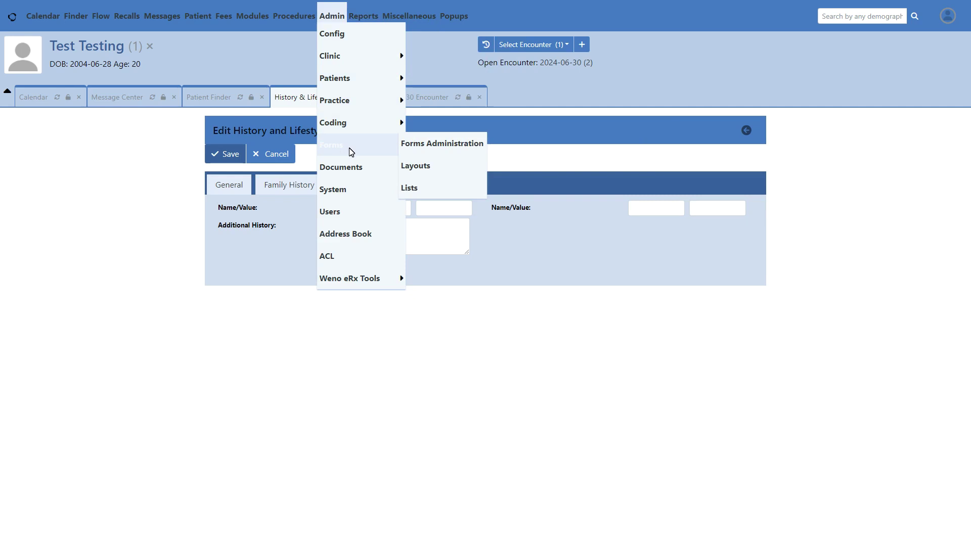
click(430, 167)
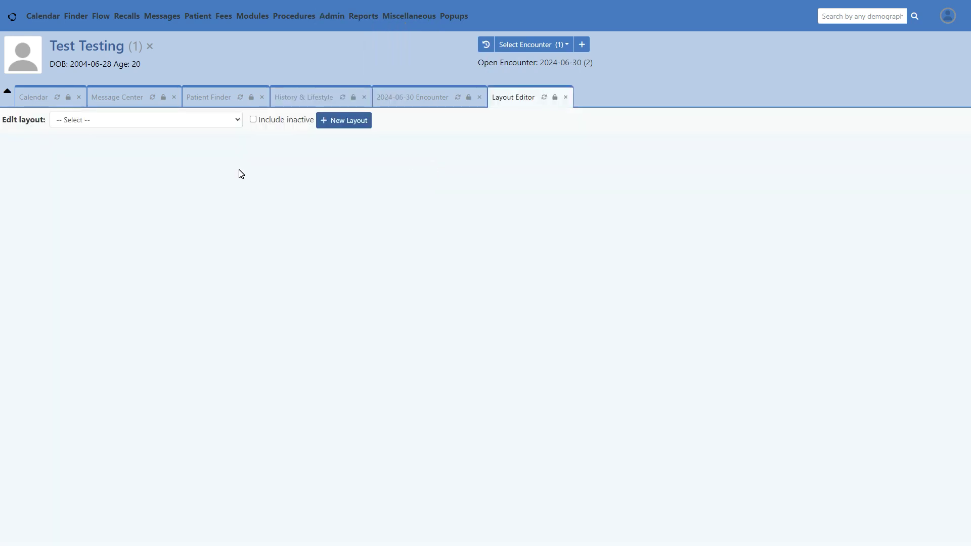
click(237, 121)
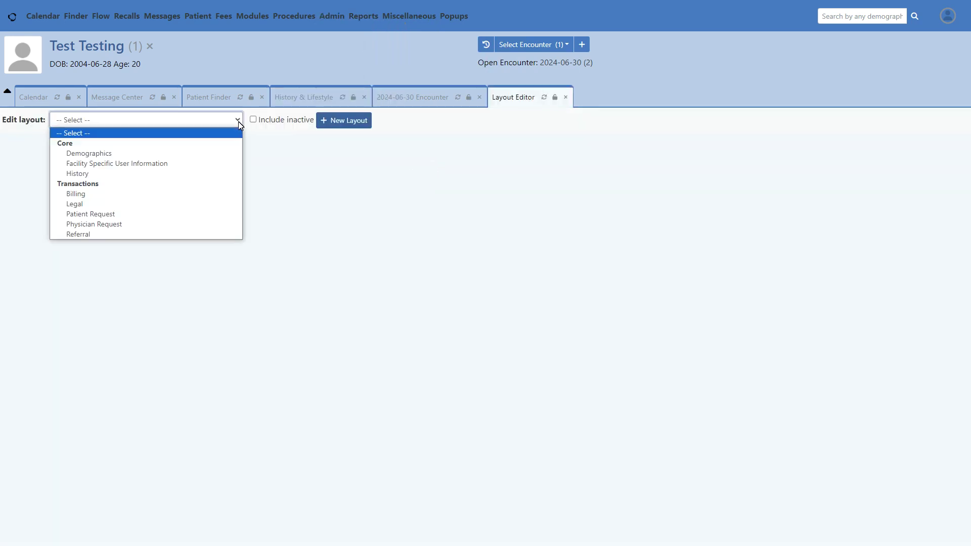
click(140, 174)
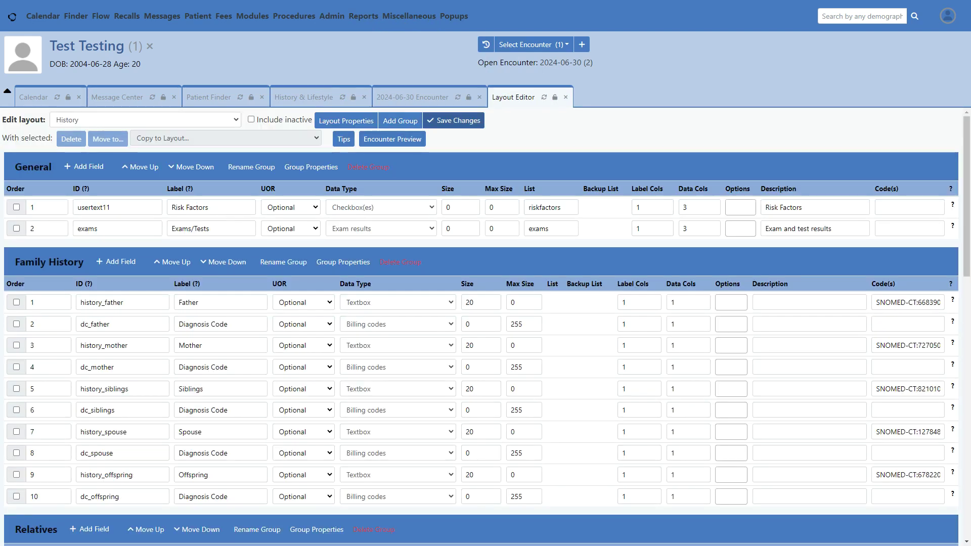
Step: Review the field groups of the History layout and the usage (UOR) options for the Hazardous Activities field
scroll(394, 298, down, 6)
scroll(395, 300, down, 6)
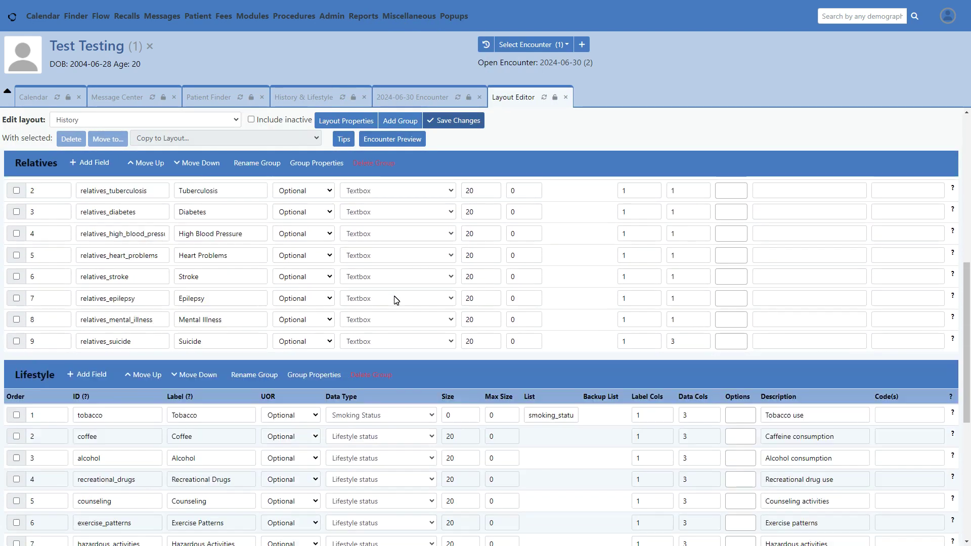
scroll(396, 299, down, 2)
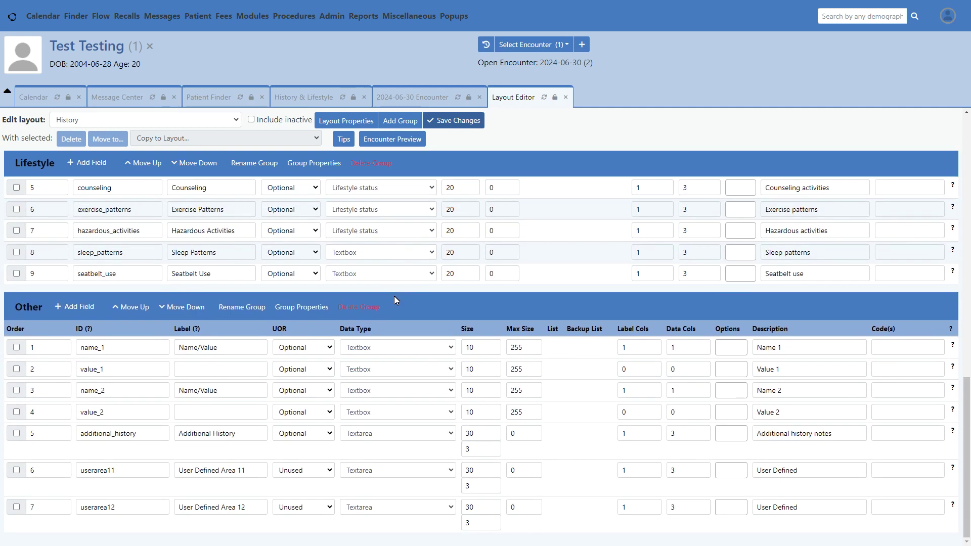
click(304, 231)
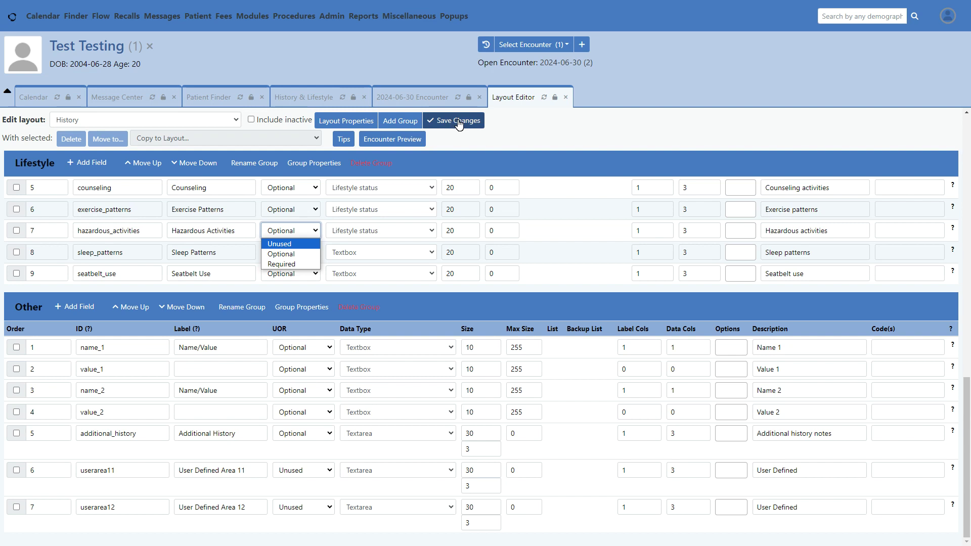
scroll(160, 146, up, 5)
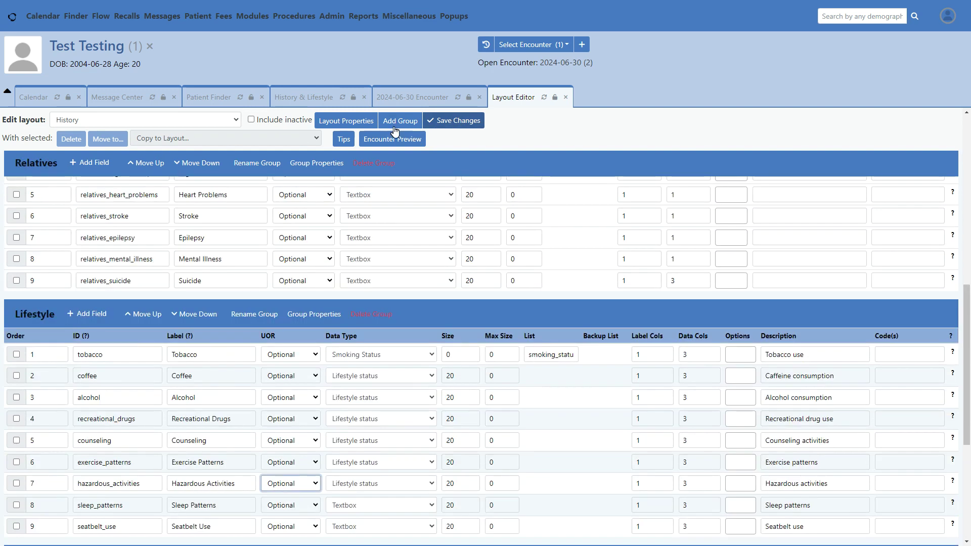
scroll(396, 127, up, 8)
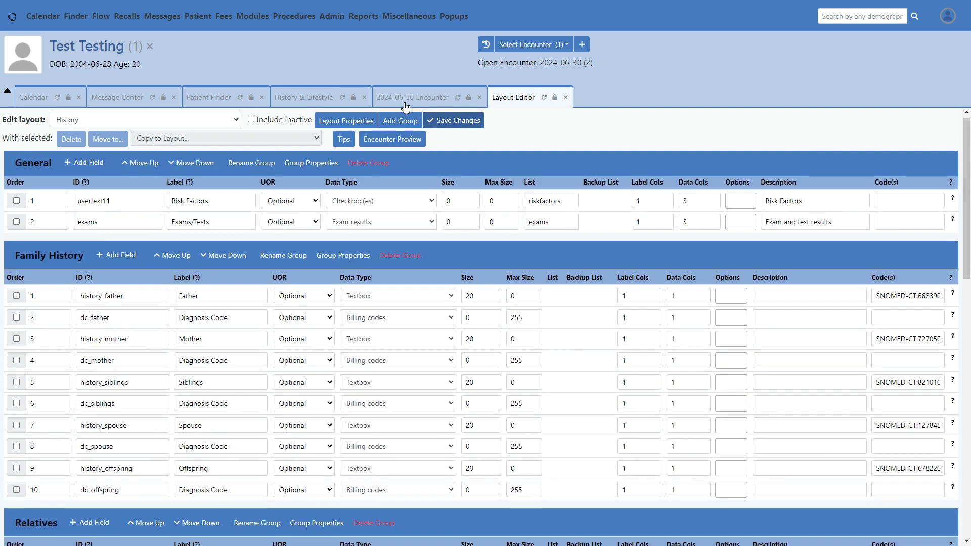
Step: Return to the History & Lifestyle form in full screen and open the patient's Medical Record Dashboard
click(404, 101)
click(306, 98)
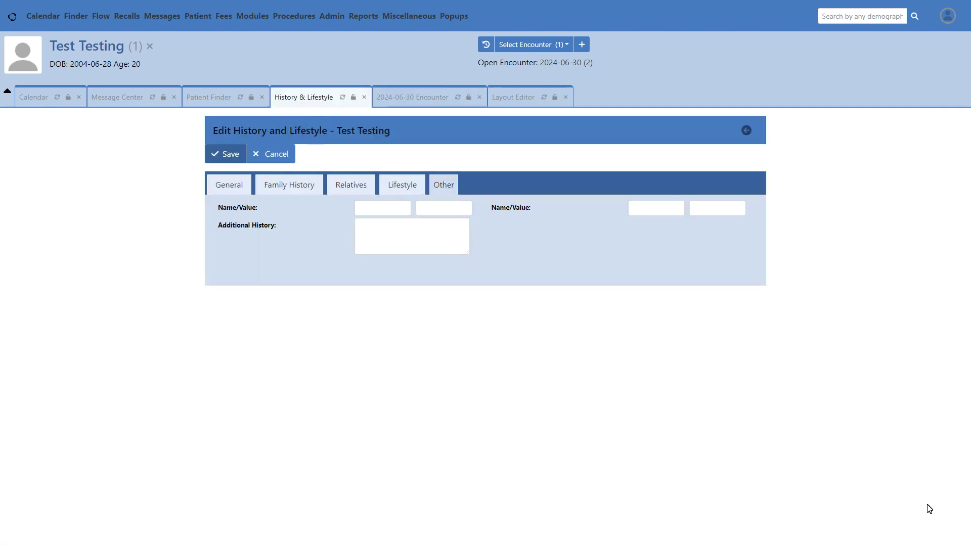
key(F11)
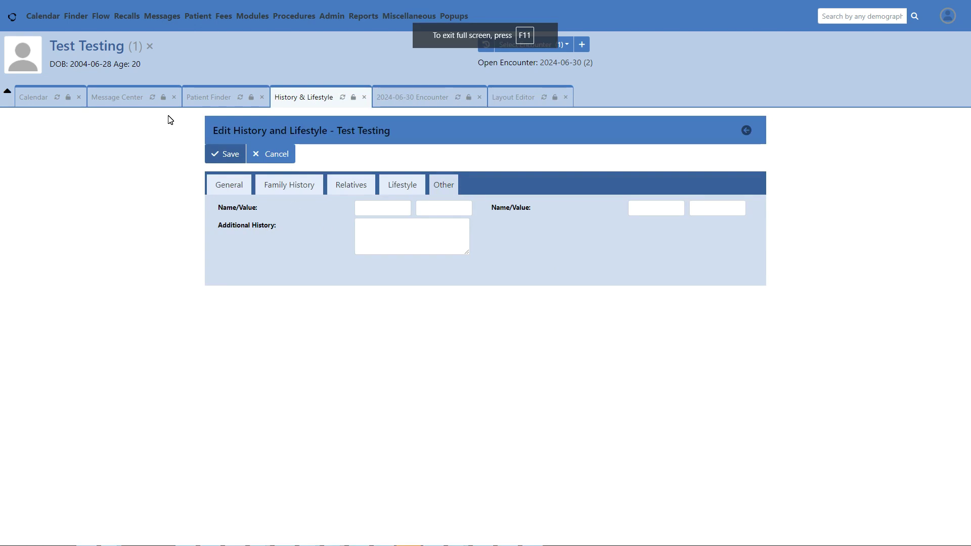
click(93, 55)
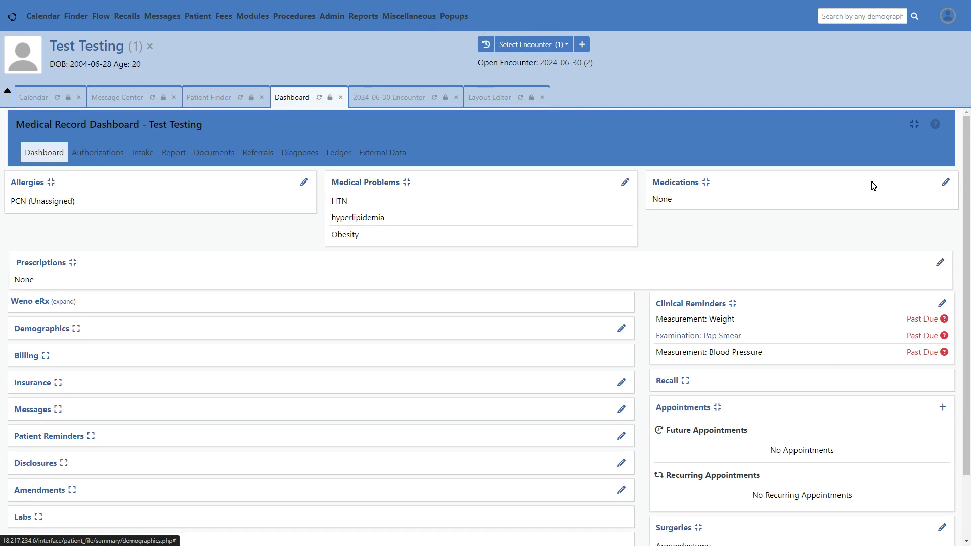
Step: Open the patient's Medications list, view the blank form for adding a medication, cancel it and return to the dashboard
click(945, 183)
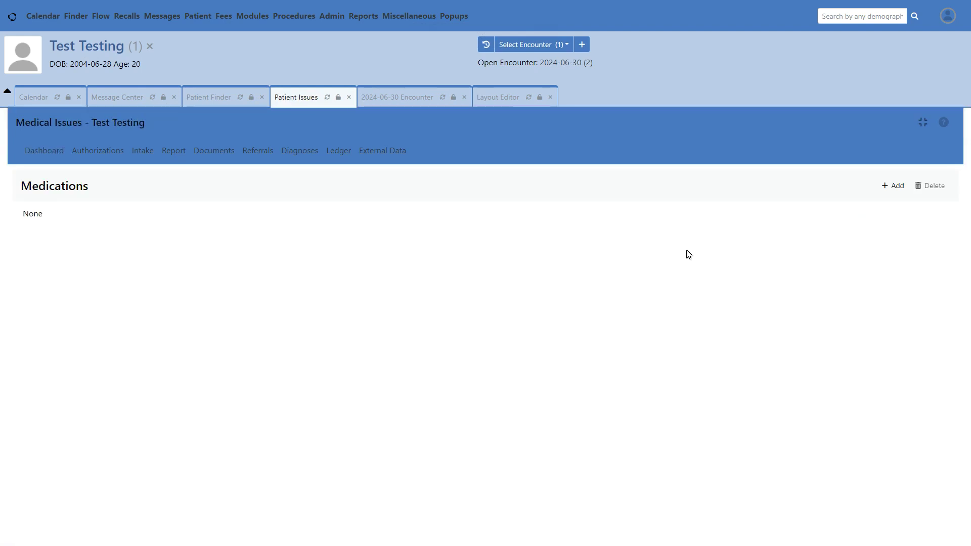
click(889, 187)
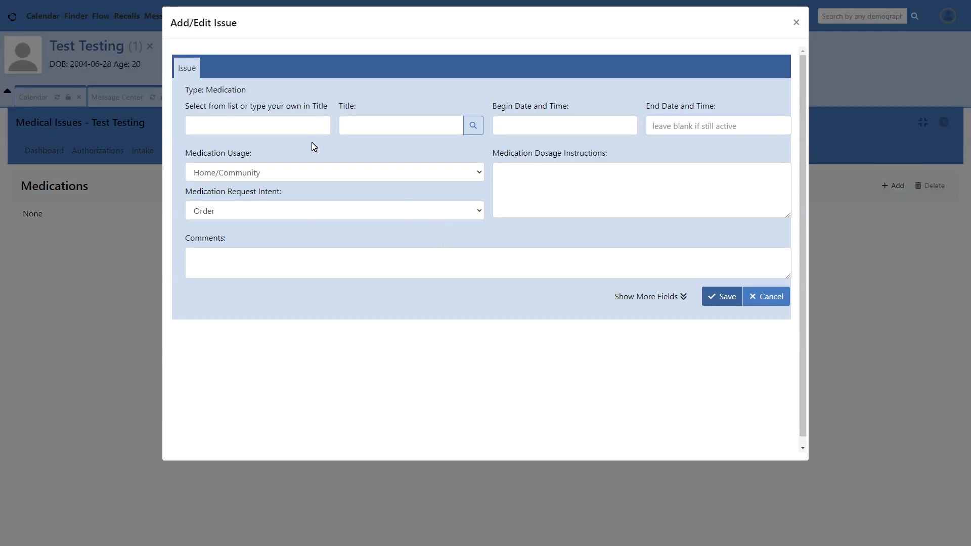
click(778, 297)
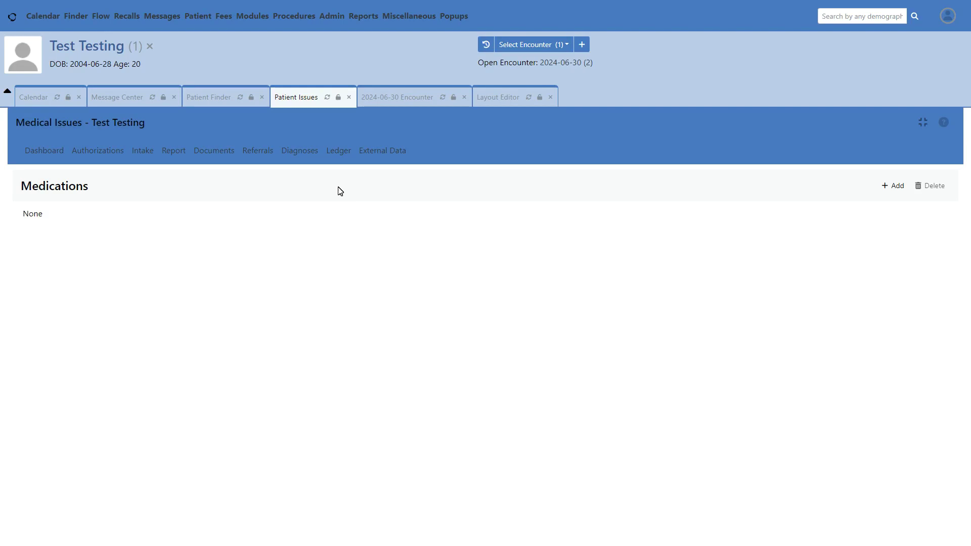
click(45, 156)
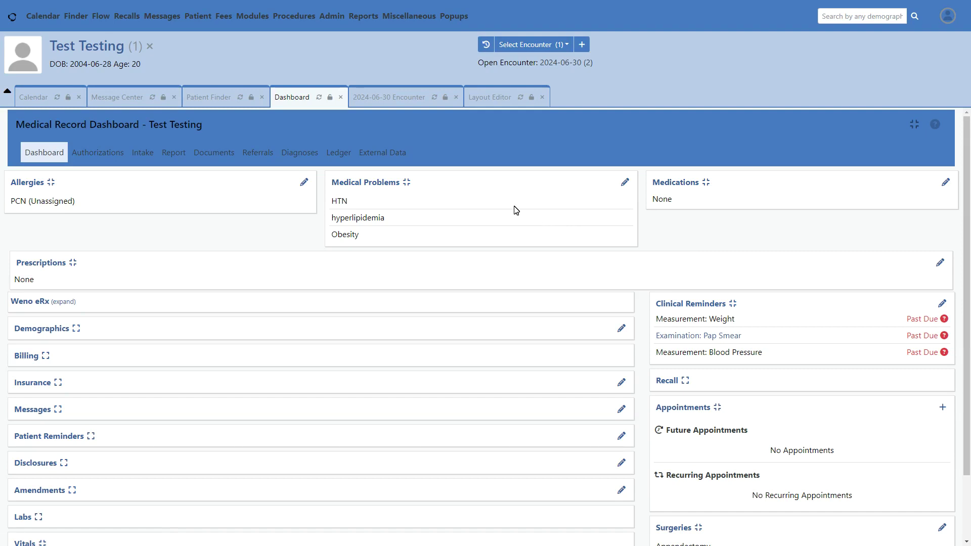
Step: Review the patient's Medical Problems and Allergies lists, including the blank new-allergy form, without adding anything, and return to the dashboard
click(625, 183)
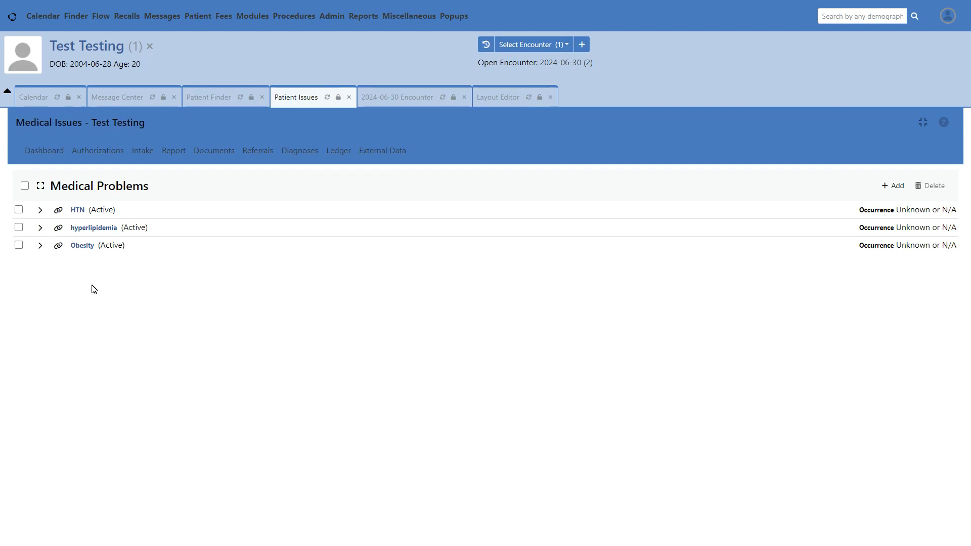
click(61, 165)
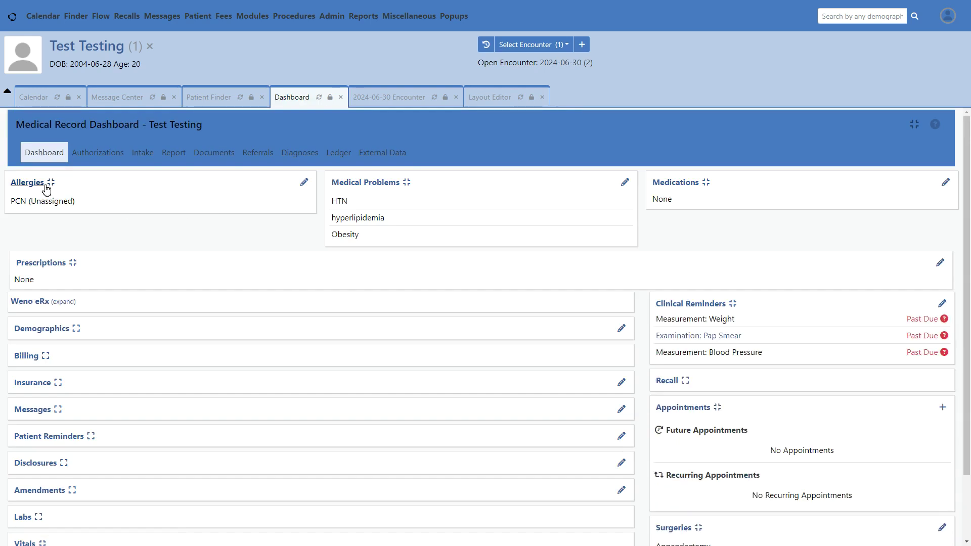
click(303, 182)
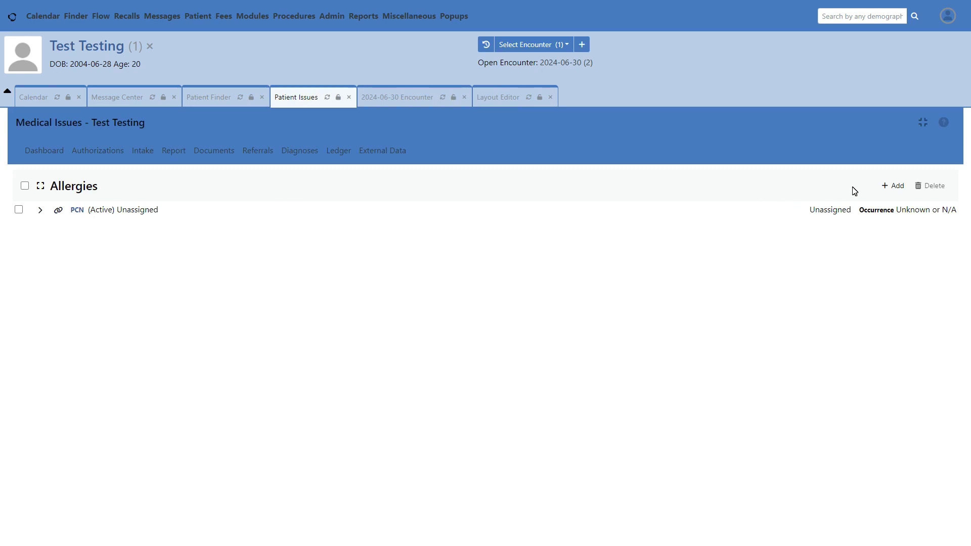
click(893, 186)
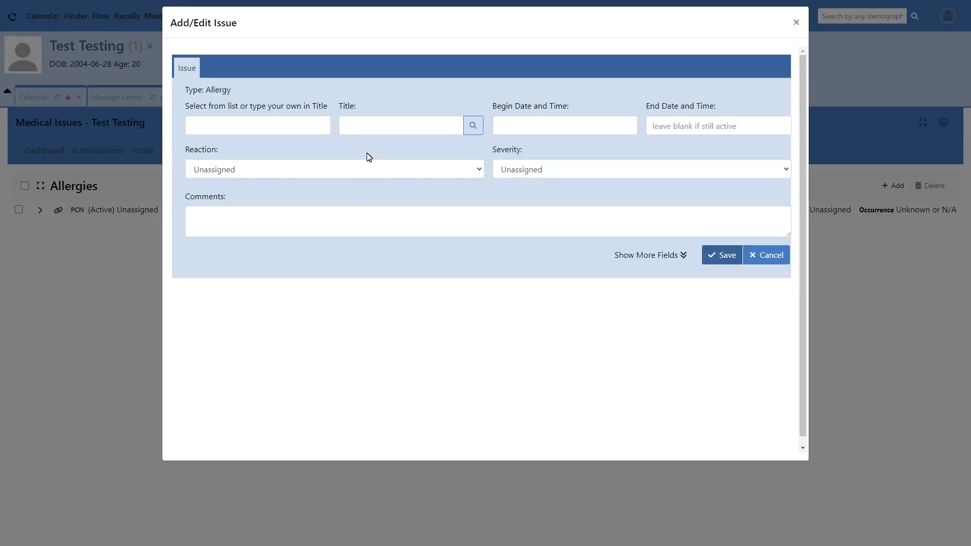
click(766, 262)
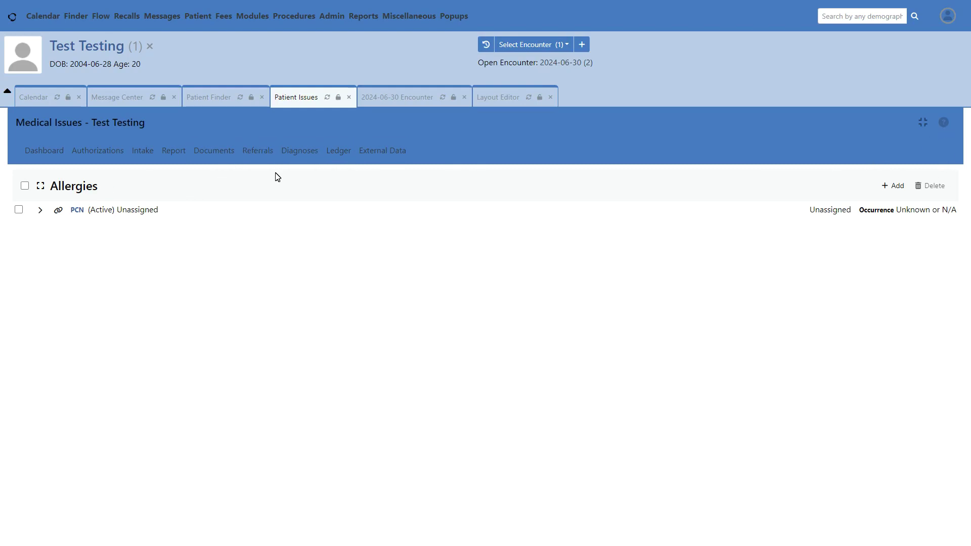
click(56, 158)
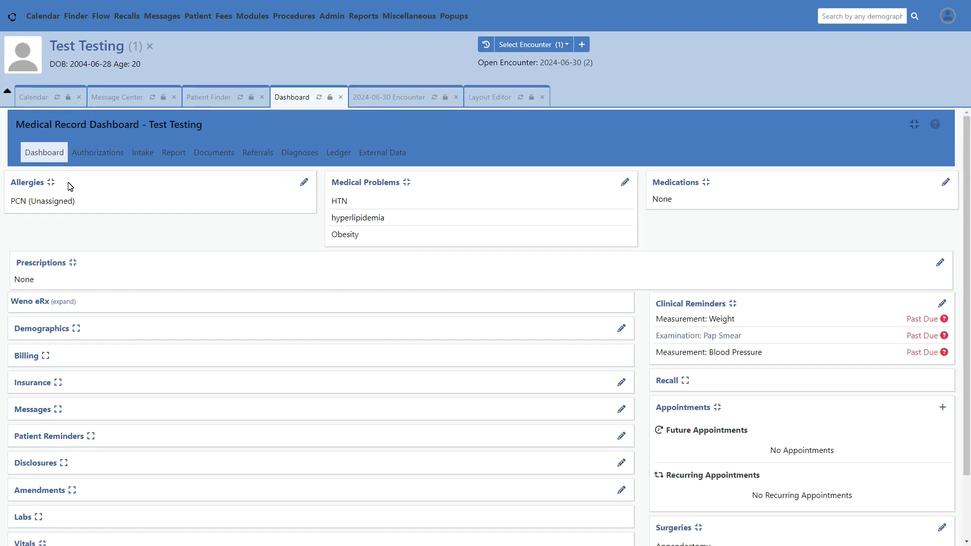
Step: View the patient's Surgeries list and return to the dashboard
scroll(656, 437, down, 2)
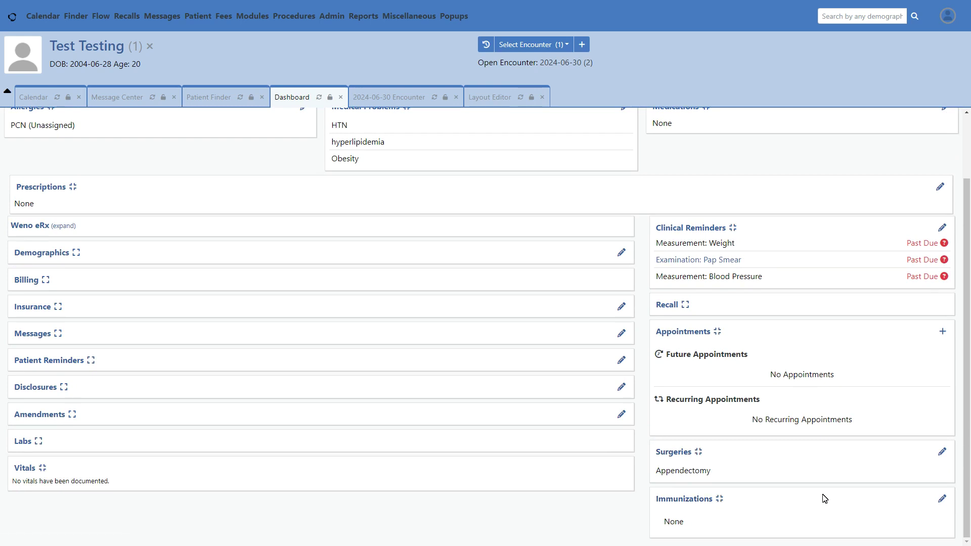
click(942, 451)
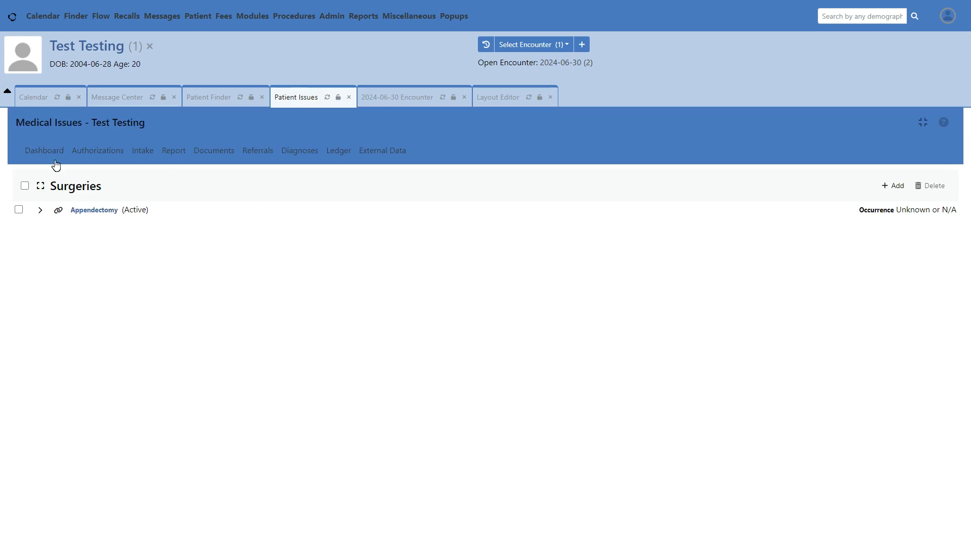
click(44, 159)
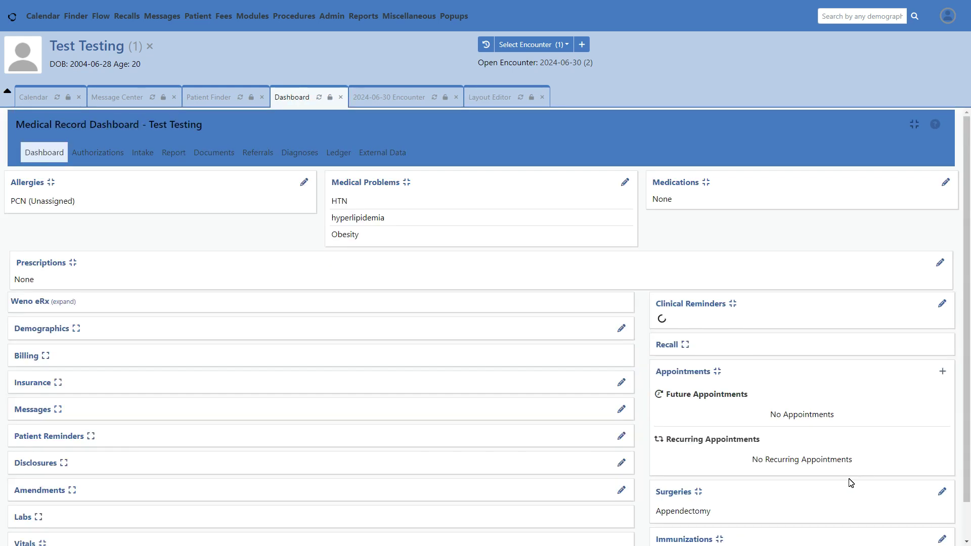
Step: Open the patient's Immunizations form, examine all its entry fields and the record table, and return to the dashboard
scroll(849, 501, down, 2)
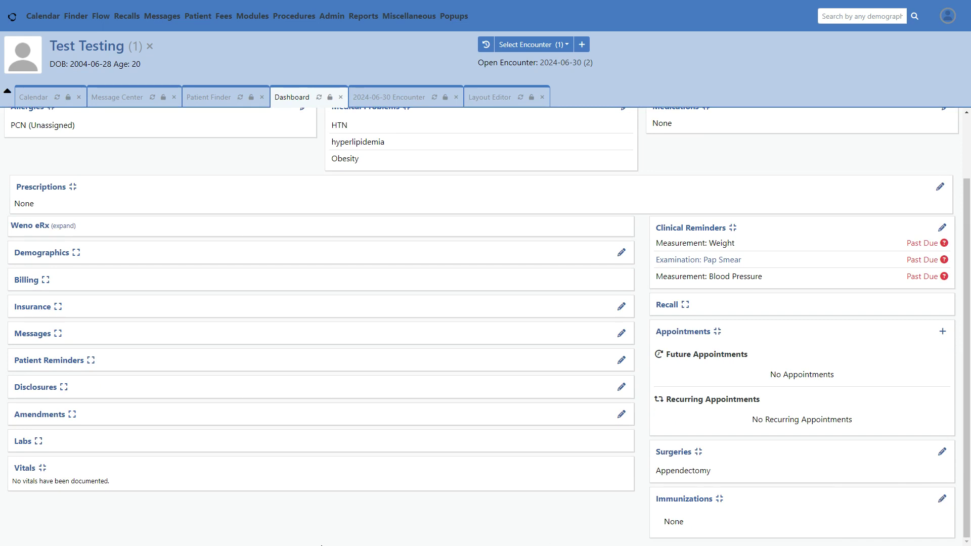
click(942, 499)
scroll(521, 318, down, 10)
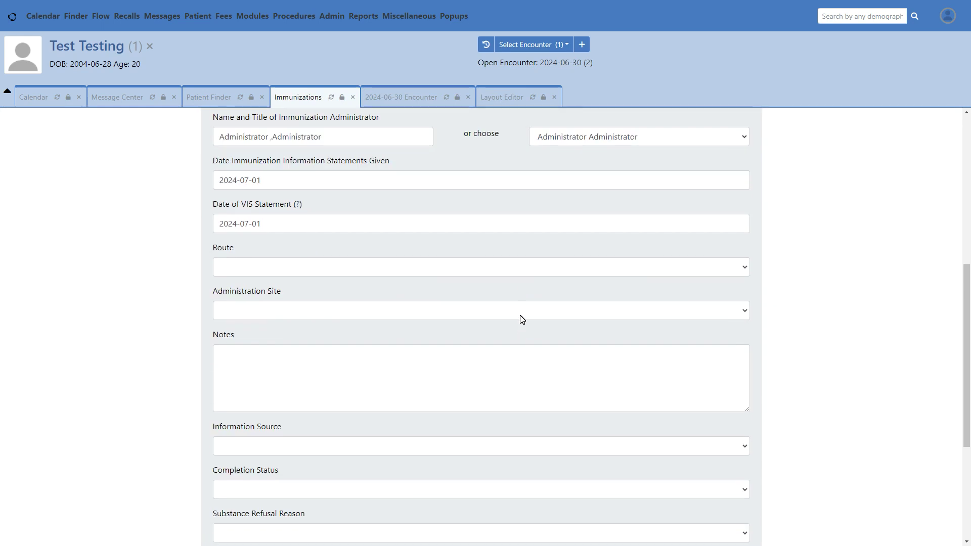
scroll(522, 321, up, 10)
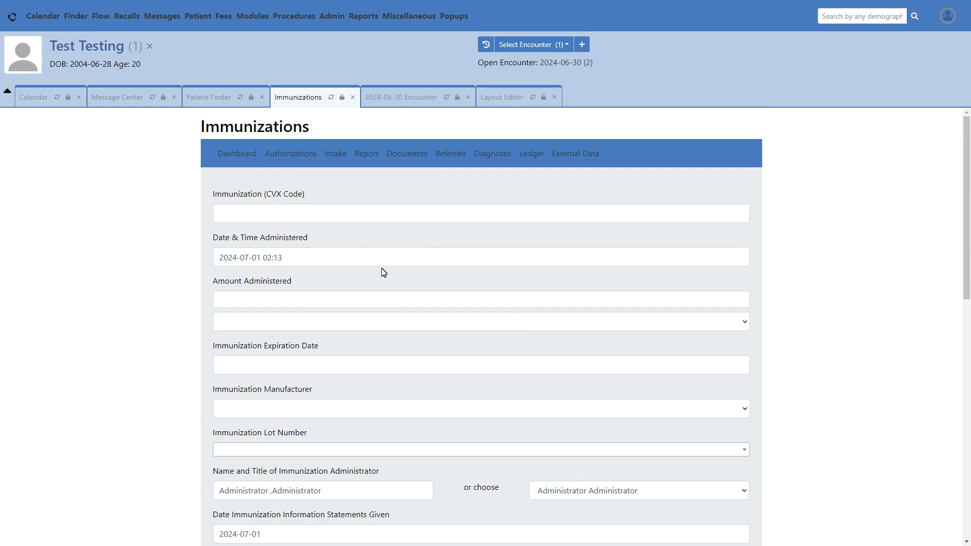
scroll(421, 318, down, 5)
scroll(481, 324, down, 6)
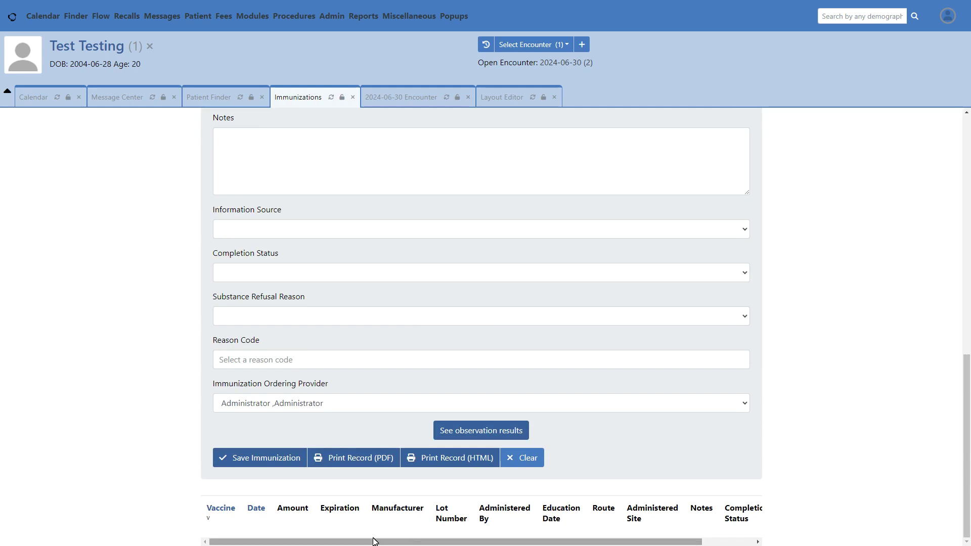
scroll(305, 281, up, 11)
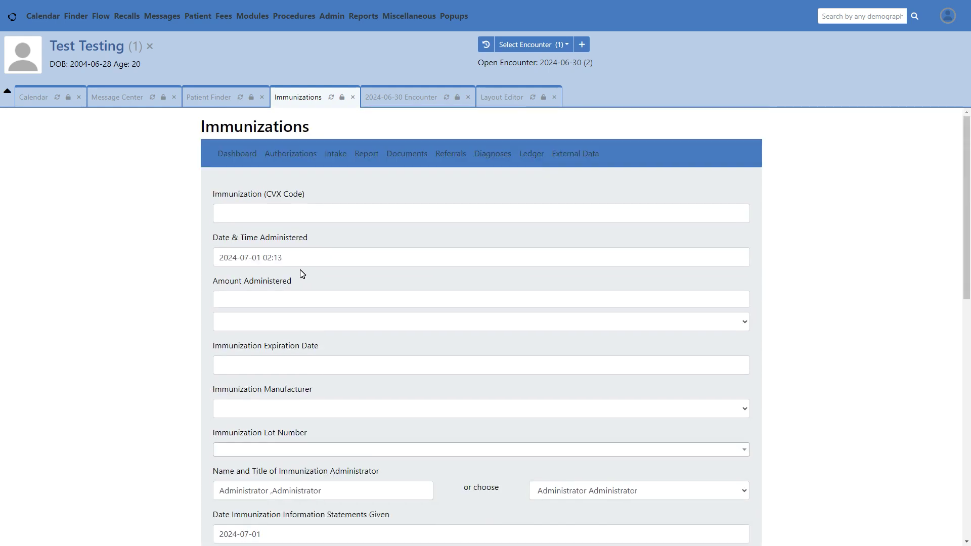
click(238, 159)
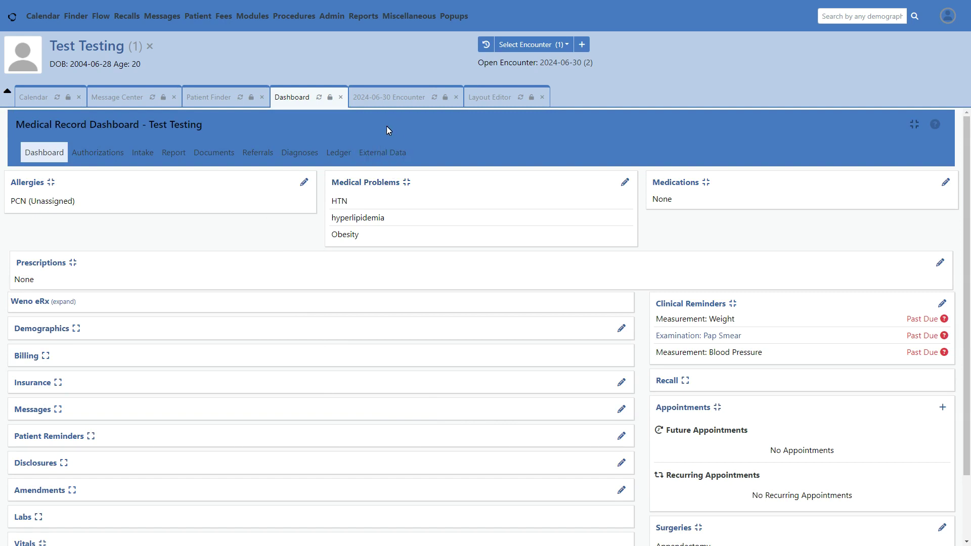
Step: Open a blank Care Plan form in the 2024-06-30 encounter, view its fields and close it unsaved
click(409, 101)
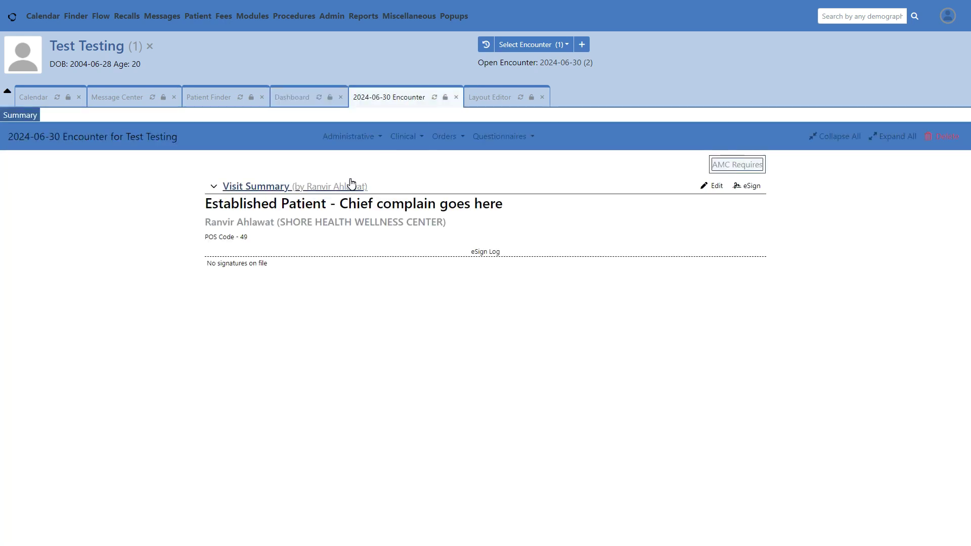
click(405, 136)
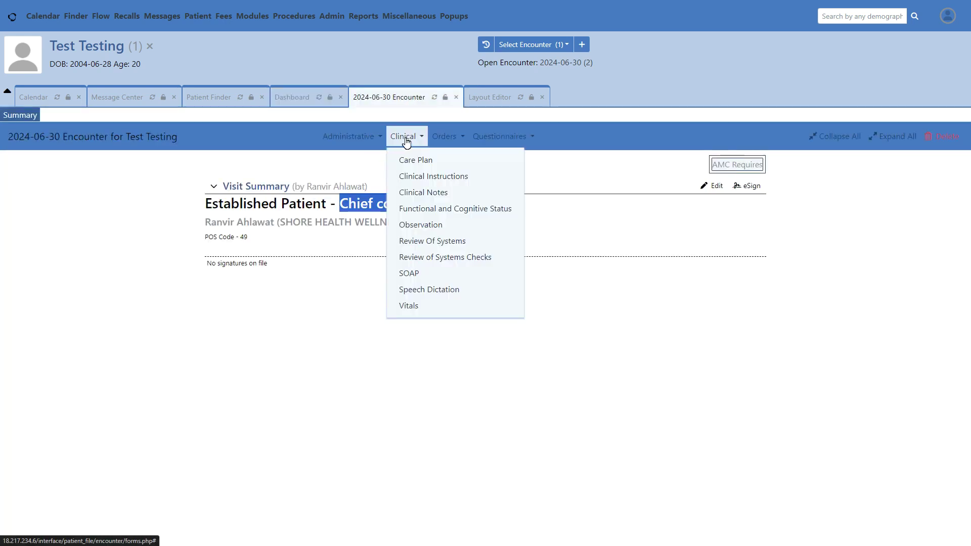
click(430, 168)
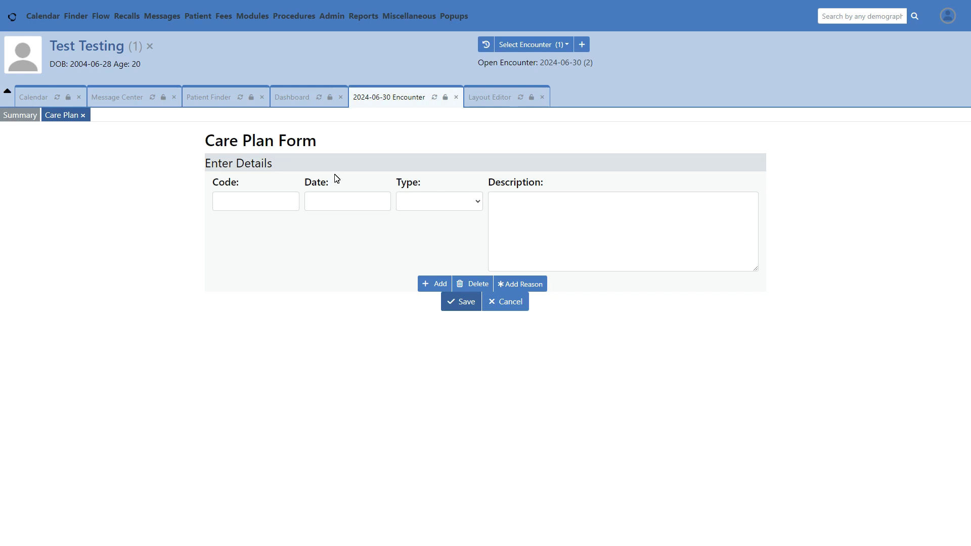
click(83, 115)
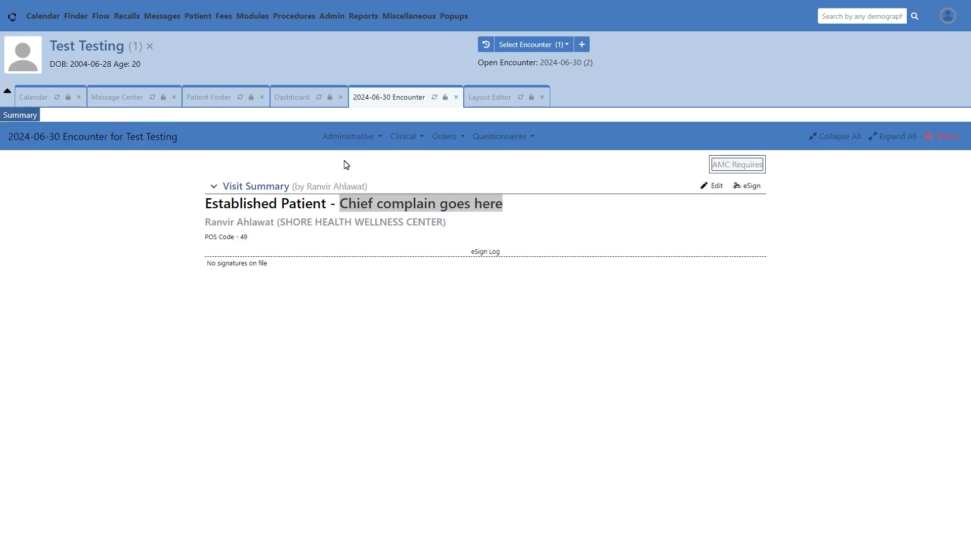
Step: Open the encounter's Review Of Systems form, examine its sections from Constitutional to Hematologic/Allergic/Immunologic, and close it unsaved
click(409, 145)
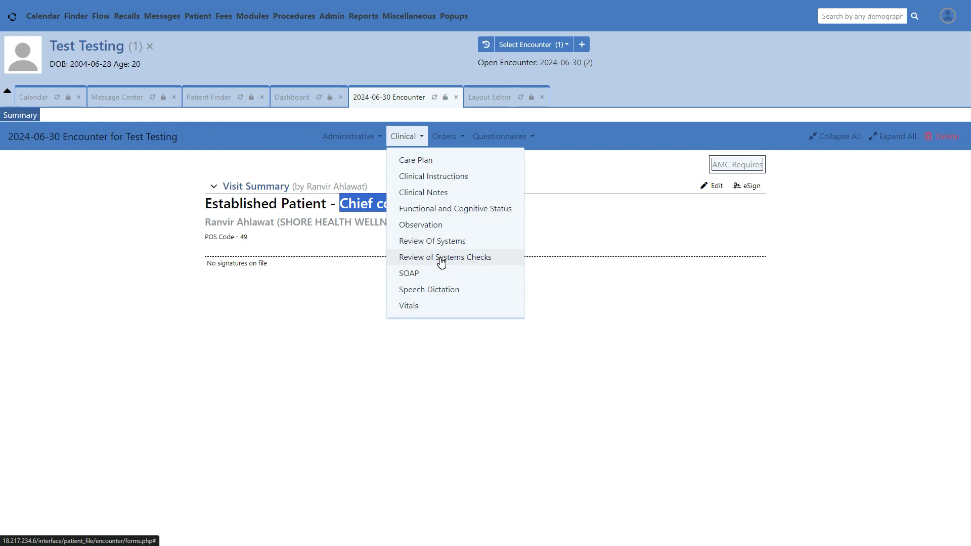
click(438, 243)
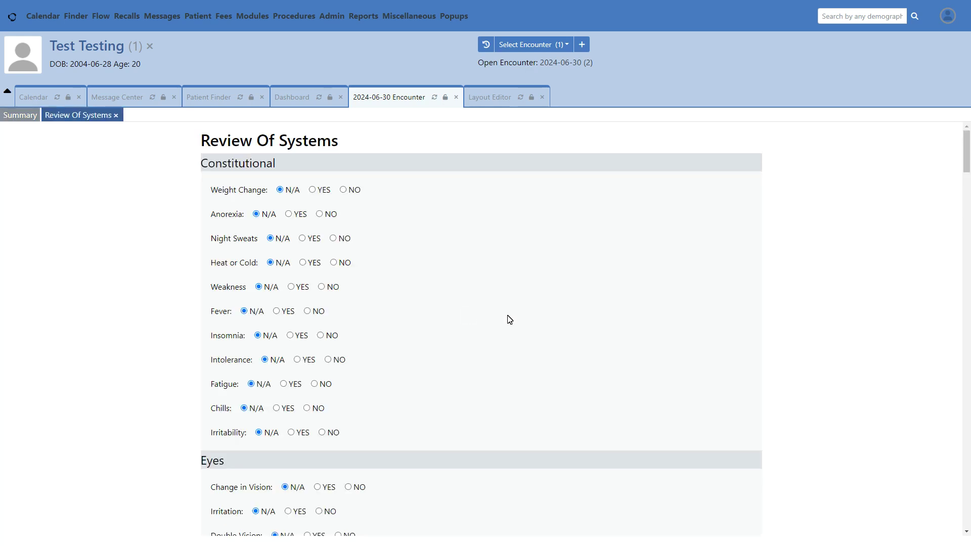
scroll(510, 319, down, 10)
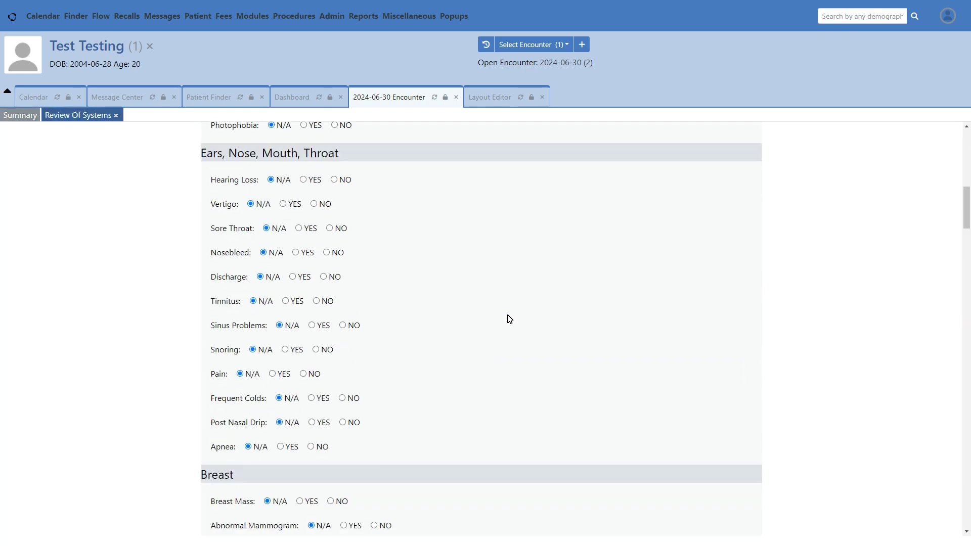
scroll(510, 319, down, 15)
scroll(510, 319, down, 15)
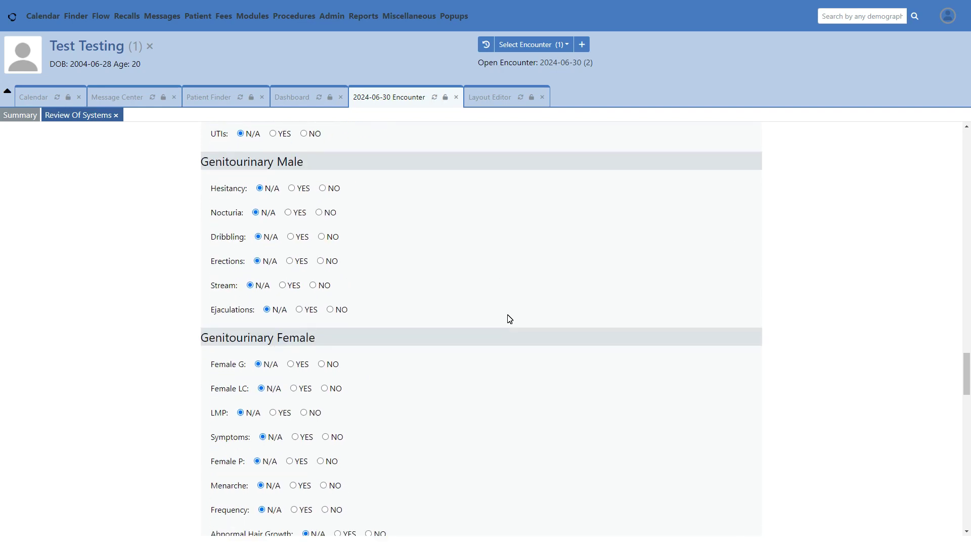
scroll(509, 319, down, 5)
scroll(510, 319, down, 15)
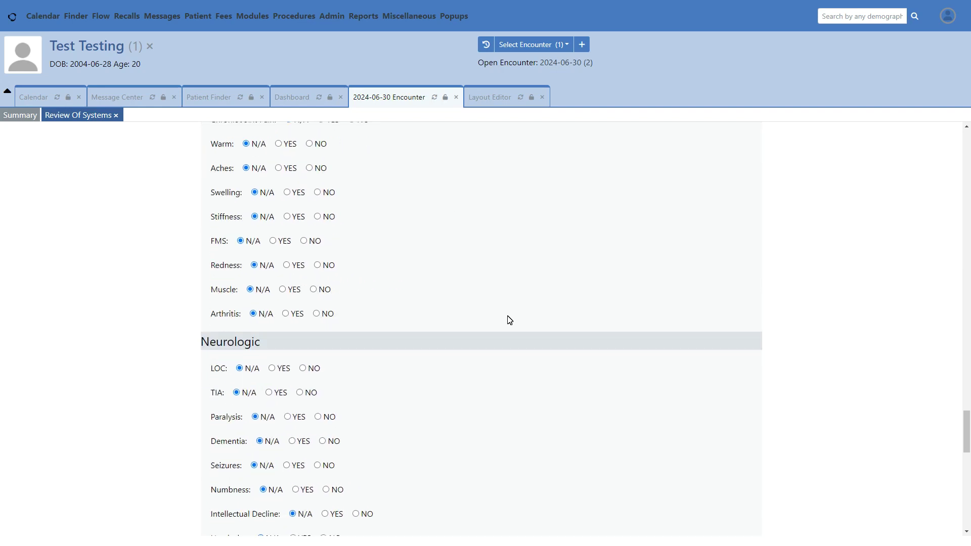
scroll(510, 321, down, 5)
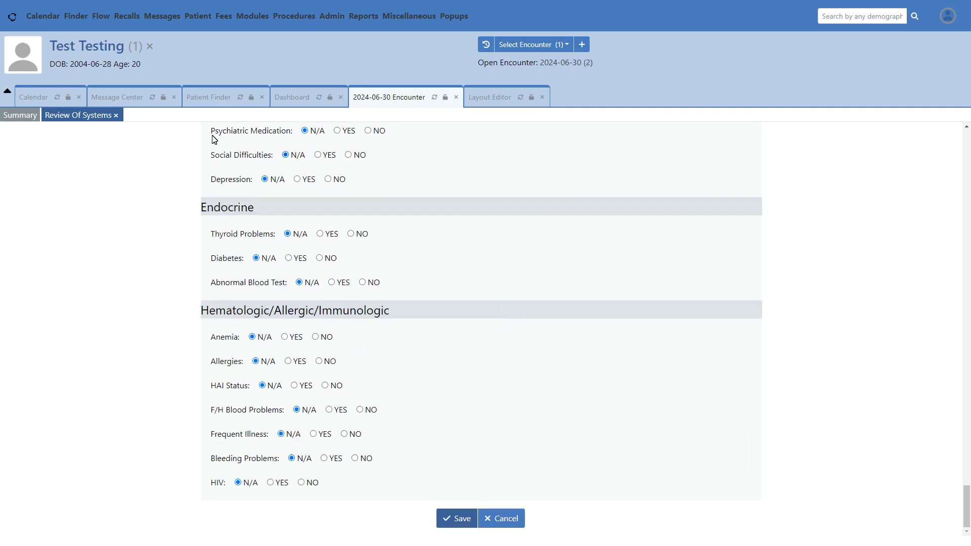
click(116, 116)
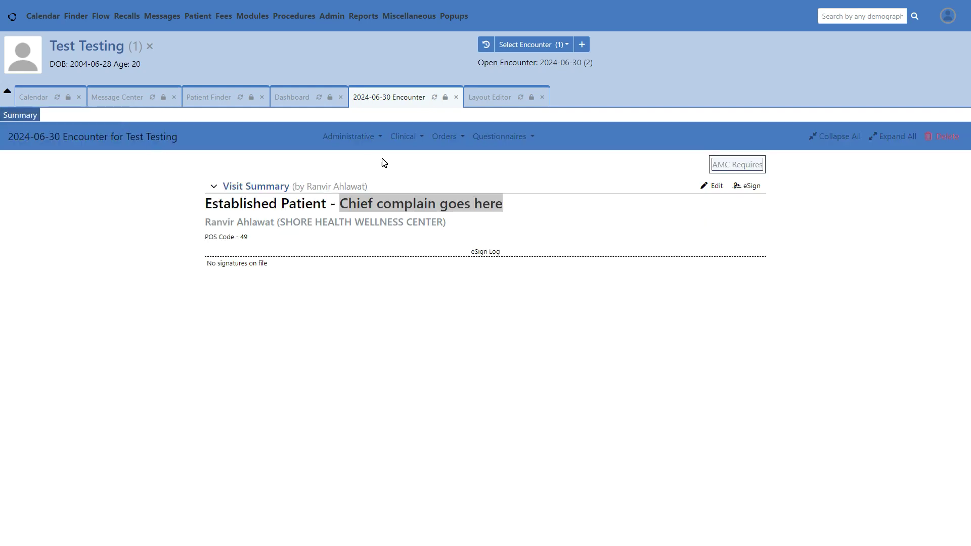
Step: Open the encounter's Review of Systems Checks form, examine its checklists down to Additional Notes, and close it unsaved
click(416, 141)
click(435, 257)
scroll(470, 325, down, 10)
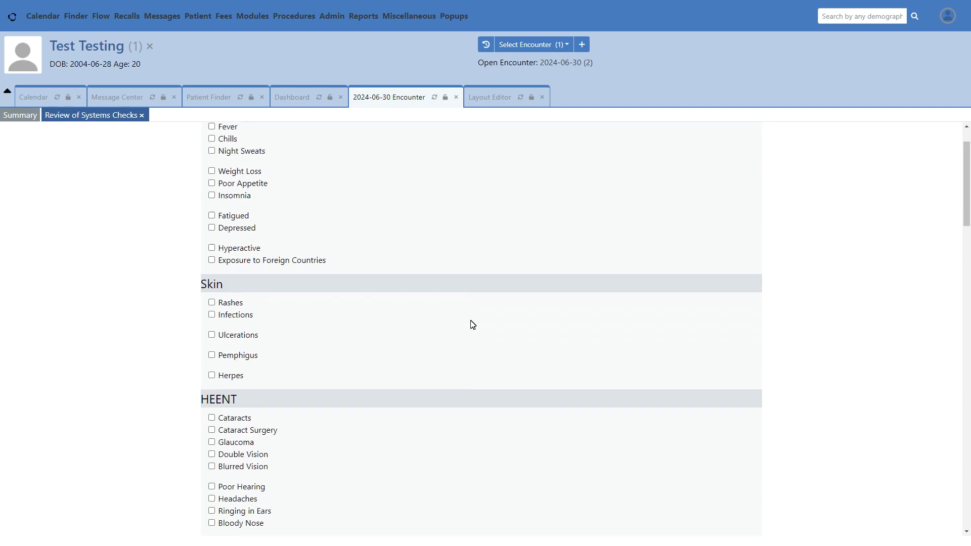
scroll(472, 324, down, 15)
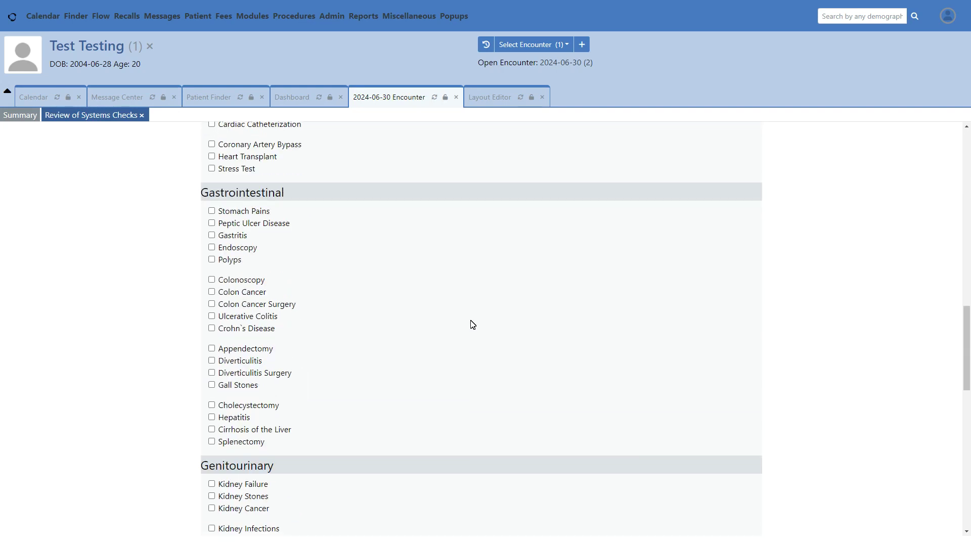
scroll(473, 325, down, 3)
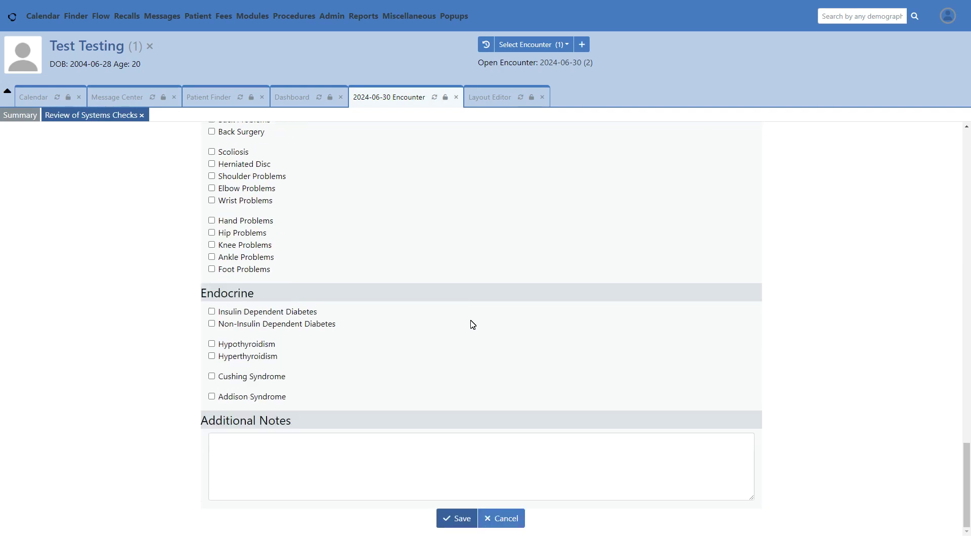
click(141, 115)
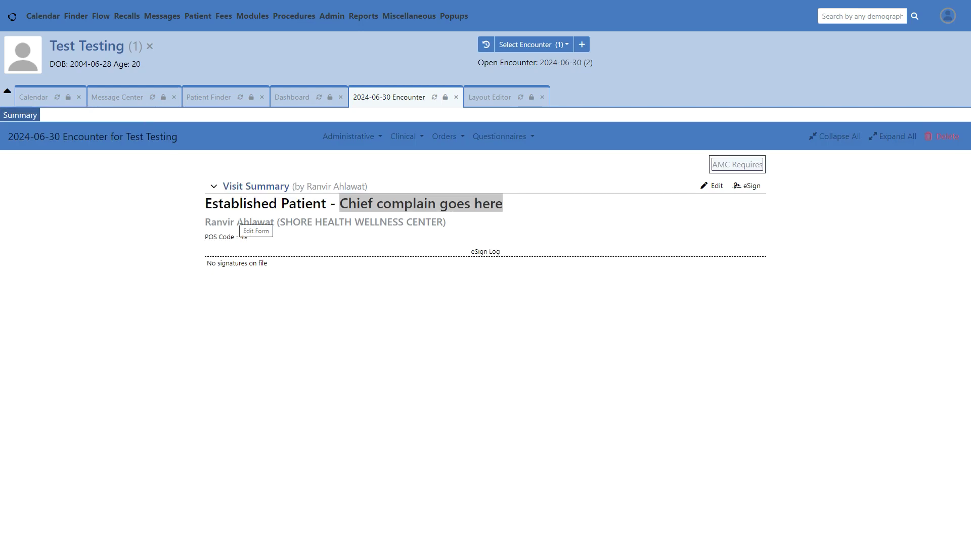
Step: Examine the patient's dashboard sections down to Vitals, Surgeries and Immunizations
click(291, 101)
scroll(301, 232, down, 1)
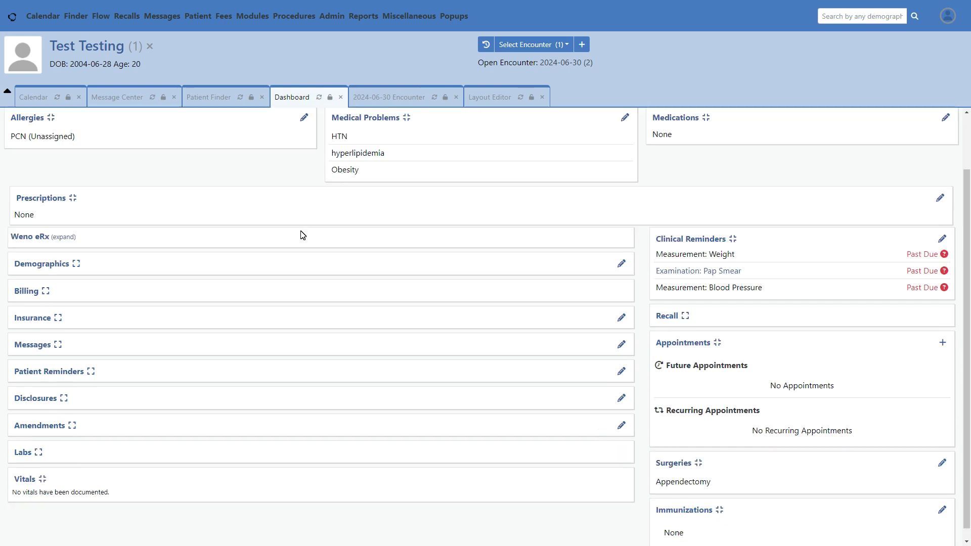
scroll(301, 235, down, 1)
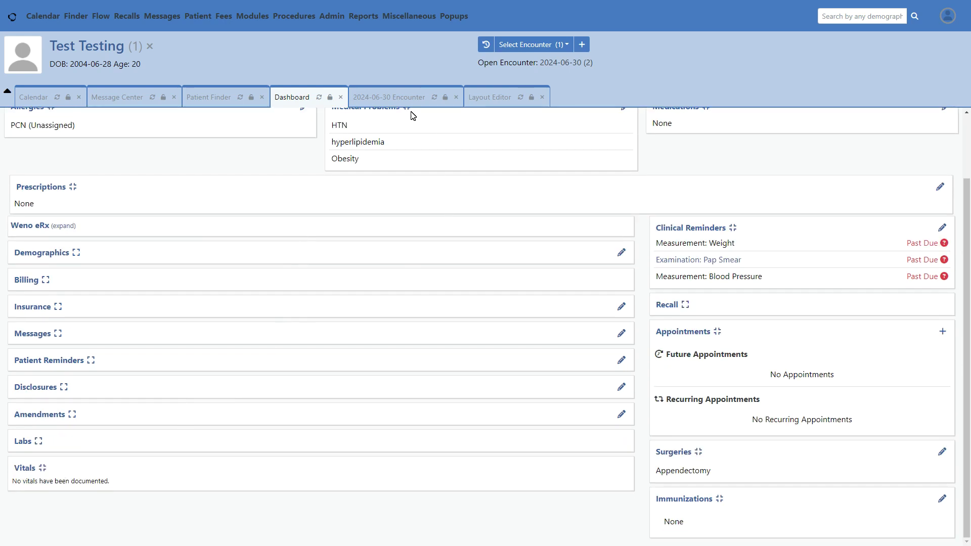
Step: Open a blank Vitals form in the 2024-06-30 encounter, view its measurement fields and close it unsaved
click(423, 102)
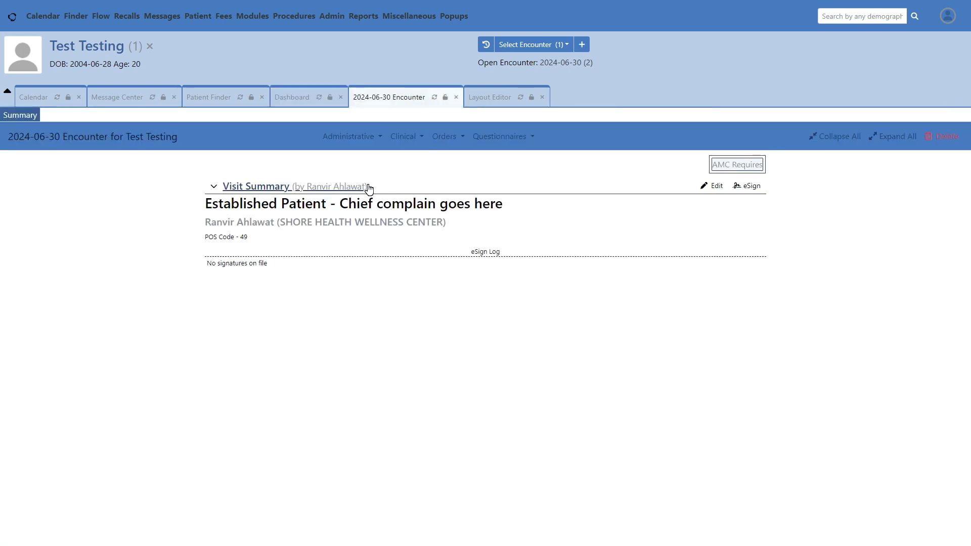
click(410, 138)
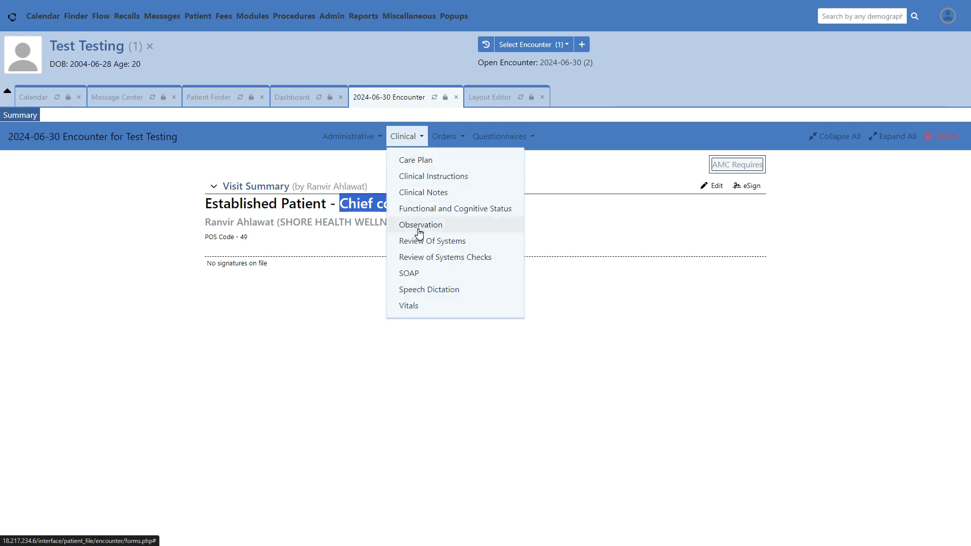
click(408, 306)
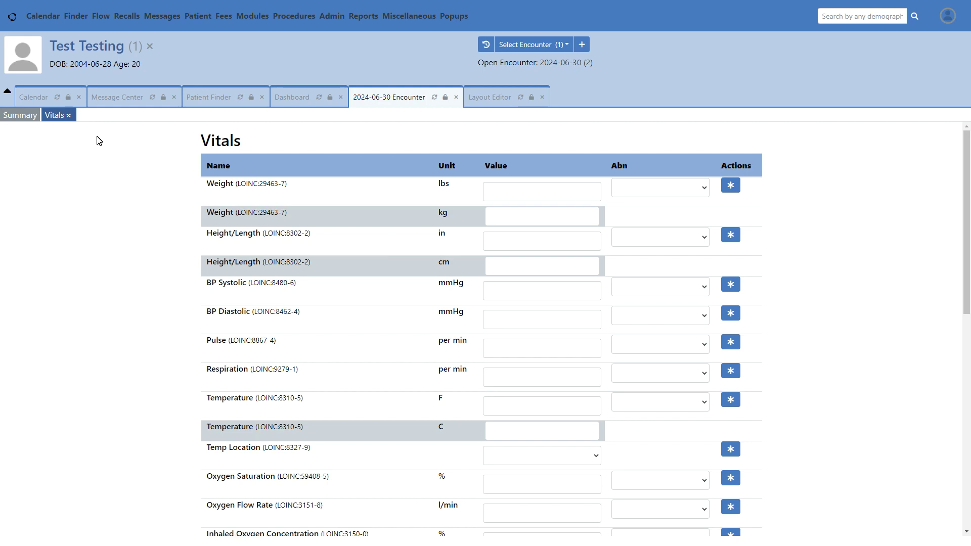
click(70, 117)
Step: Open a new Procedure Order form in the encounter, view its order options and procedure details, and close it unsaved
click(446, 137)
click(452, 161)
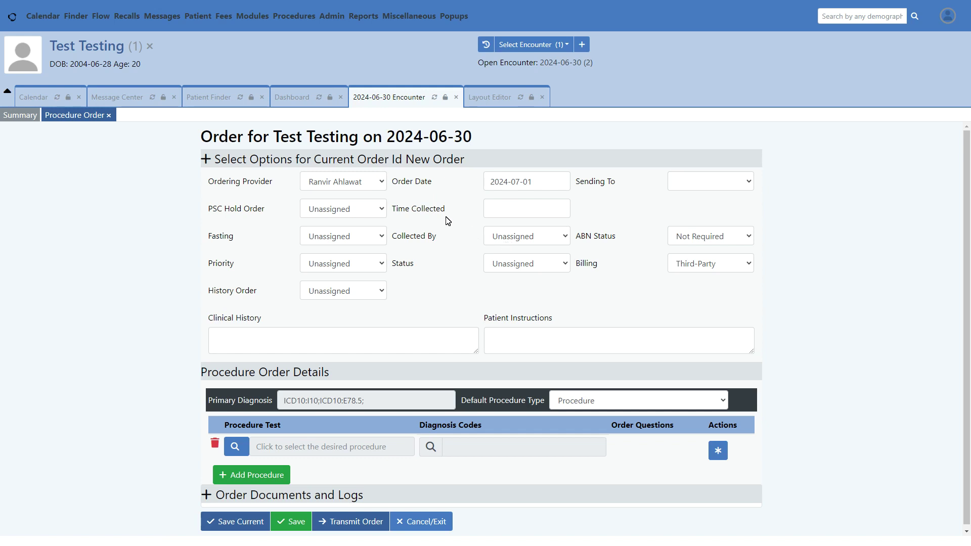
click(108, 115)
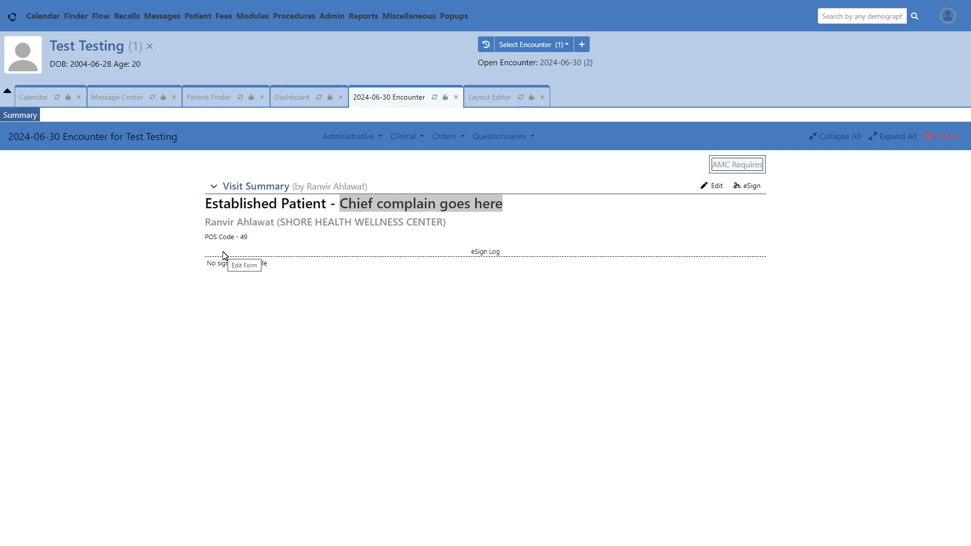
Step: Open Forms Administration and register the Physical Exam form
click(422, 142)
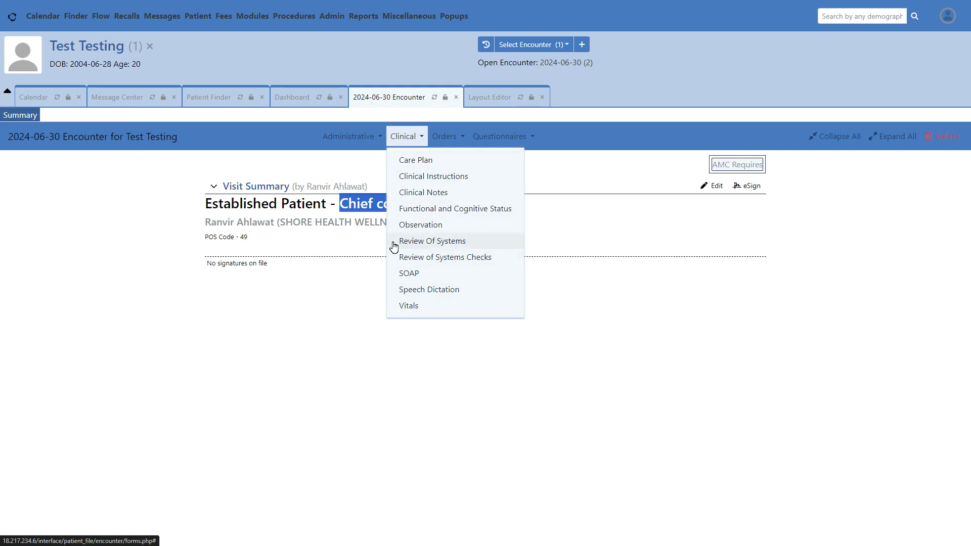
click(478, 102)
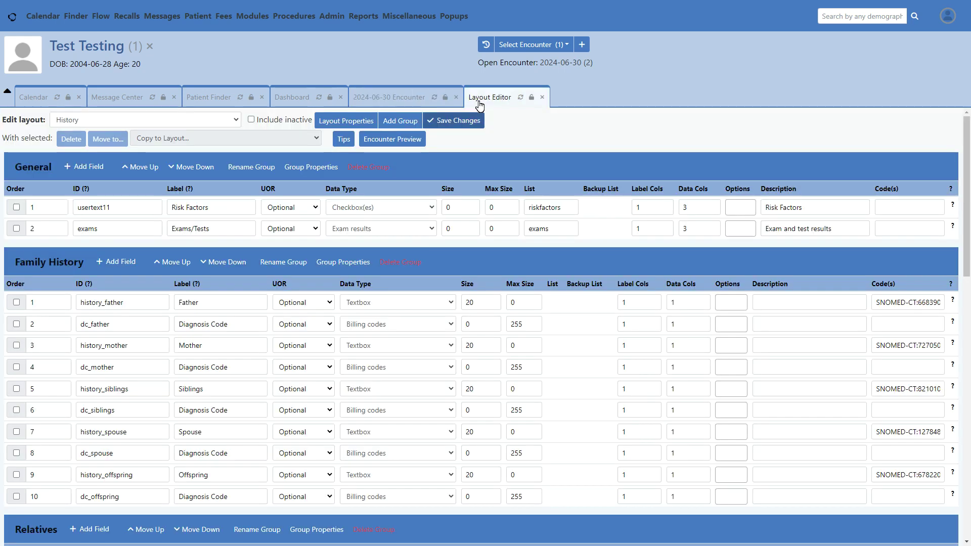
click(353, 17)
mouse_move(332, 16)
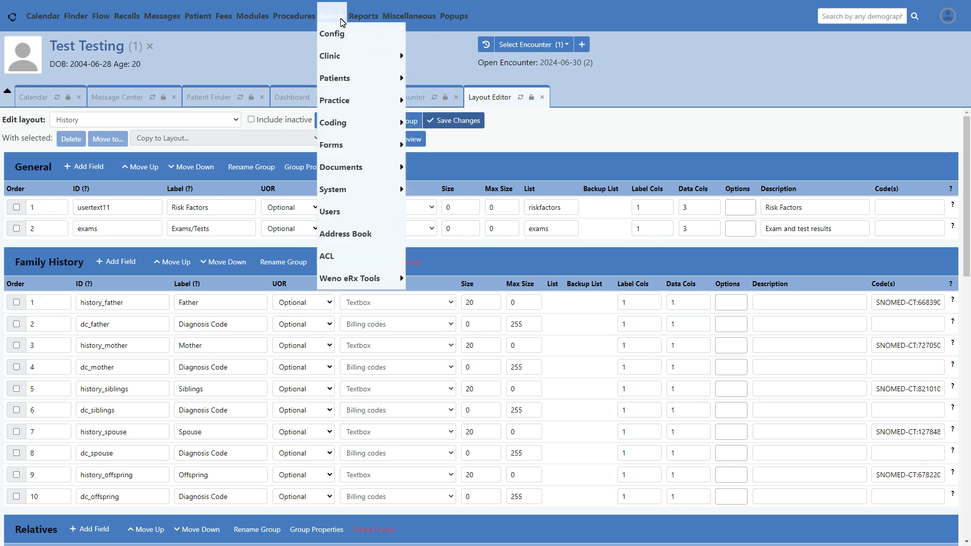
mouse_move(365, 153)
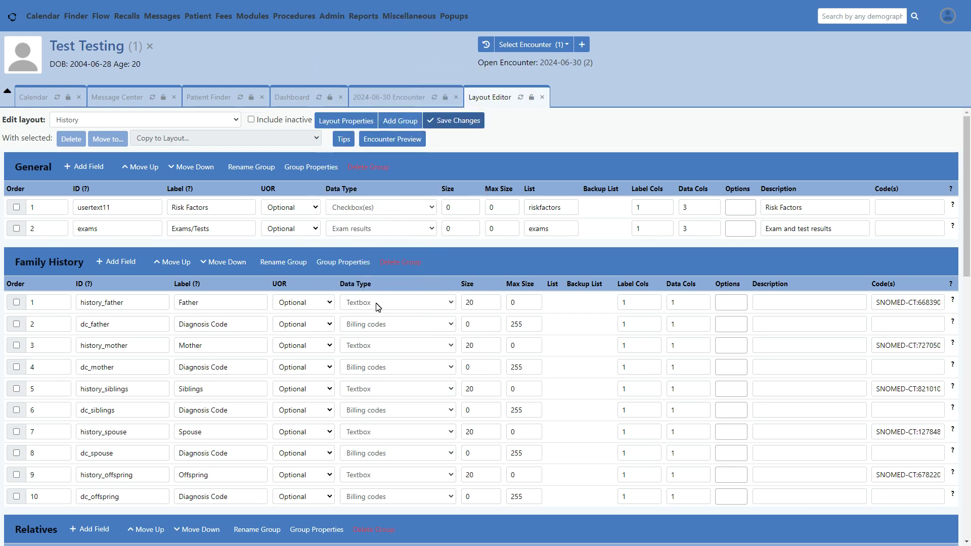
scroll(374, 311, down, 8)
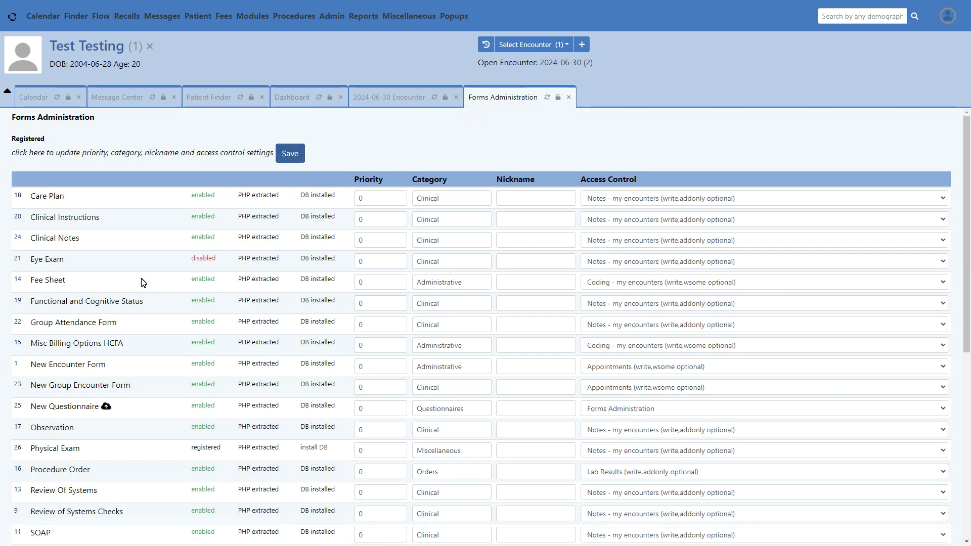
Step: Install the database for the registered Physical Exam form and enable the form
scroll(220, 351, down, 2)
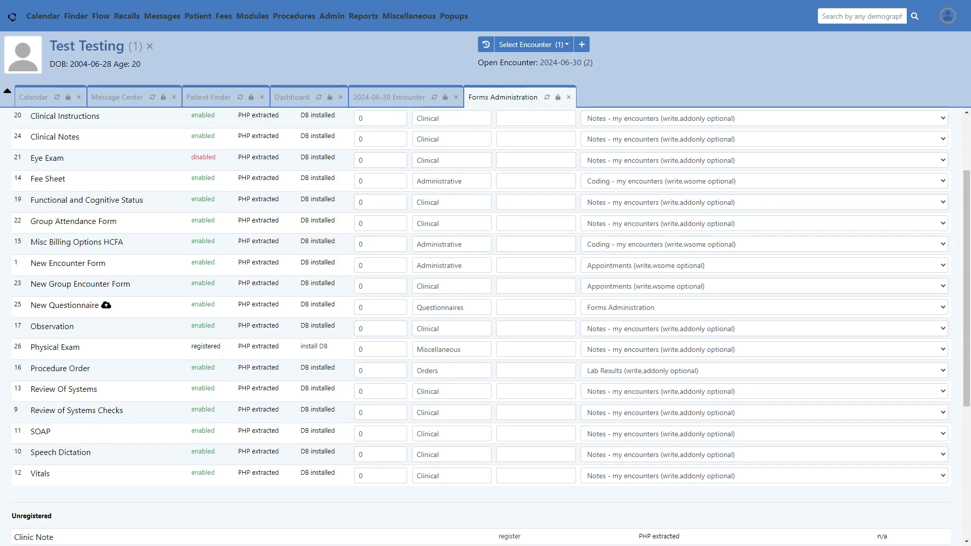
click(314, 346)
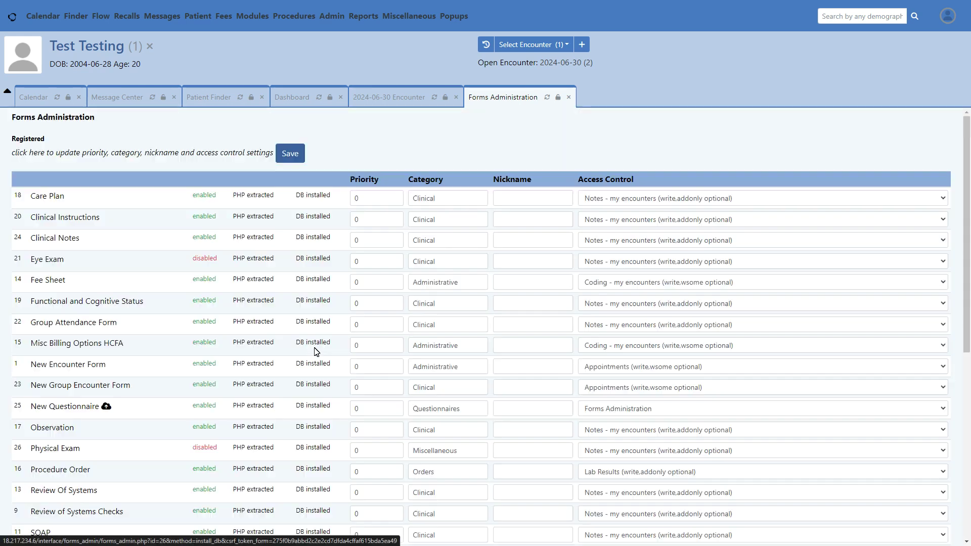
scroll(316, 352, down, 3)
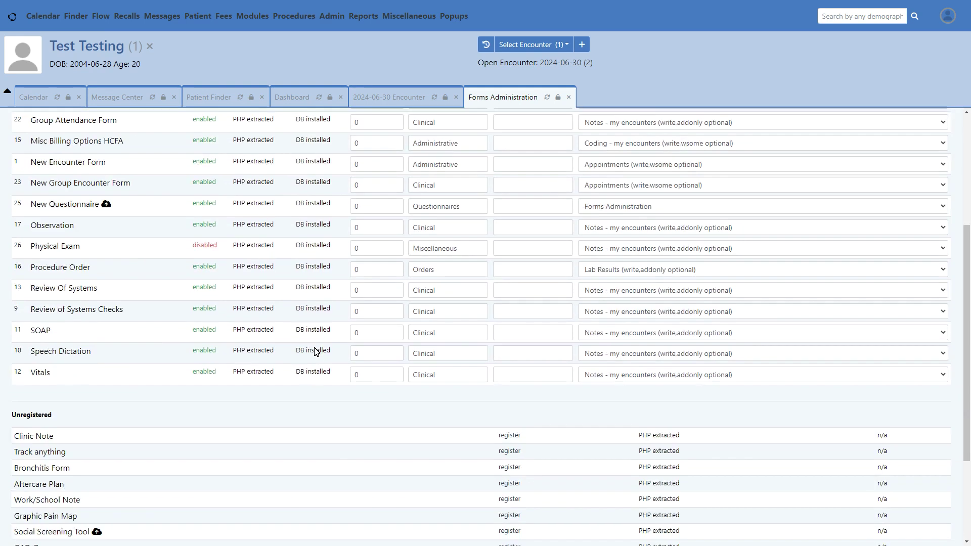
click(205, 245)
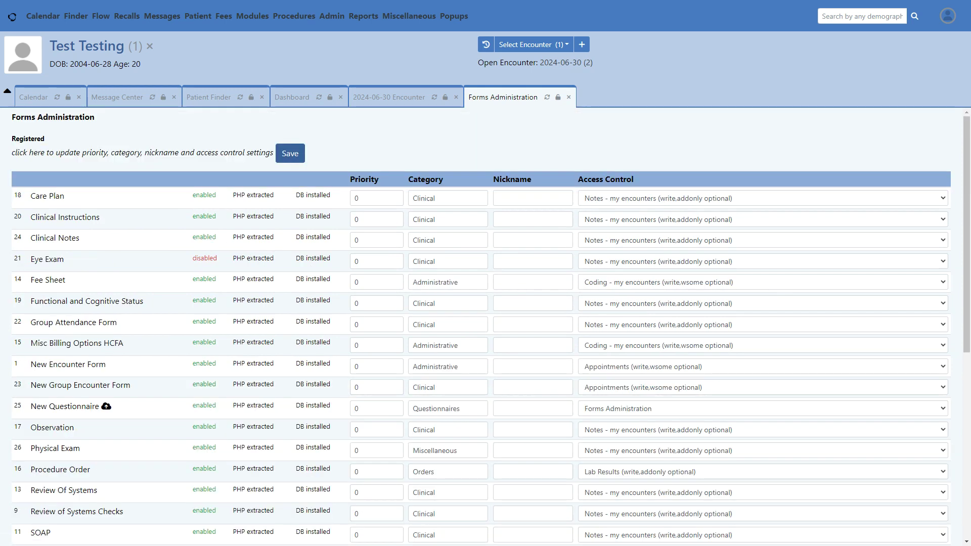
Step: Reload the 2024-06-30 encounter and look for the Physical Exam form among its Clinical and Miscellaneous forms
click(410, 99)
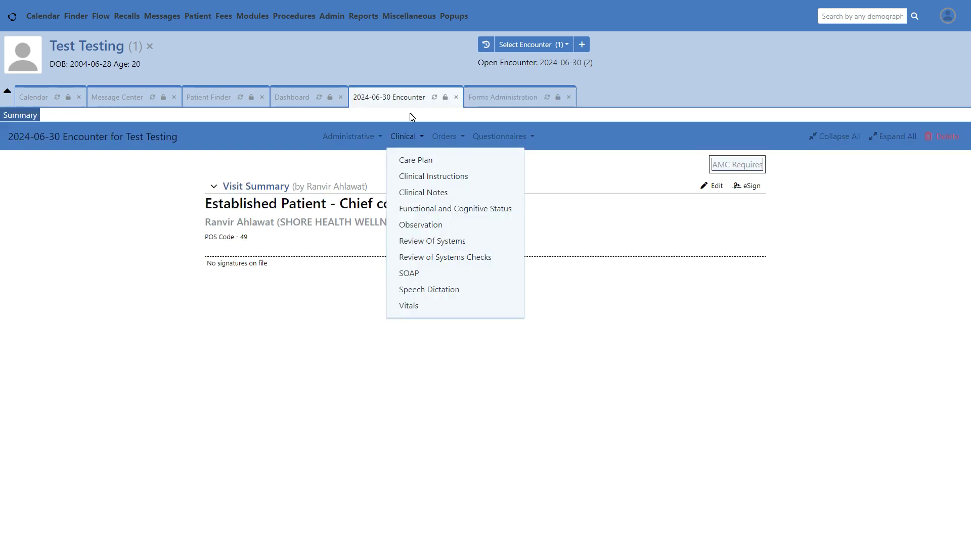
click(435, 98)
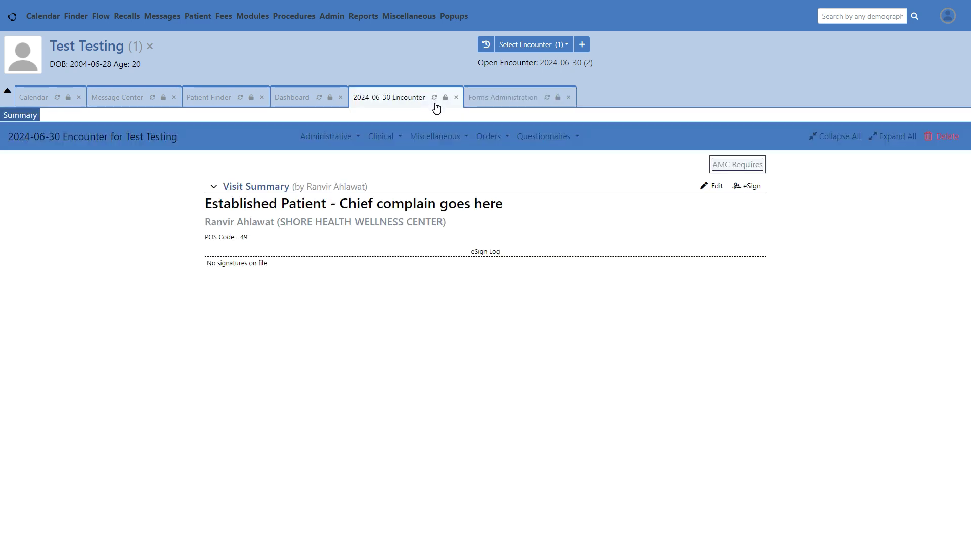
click(382, 144)
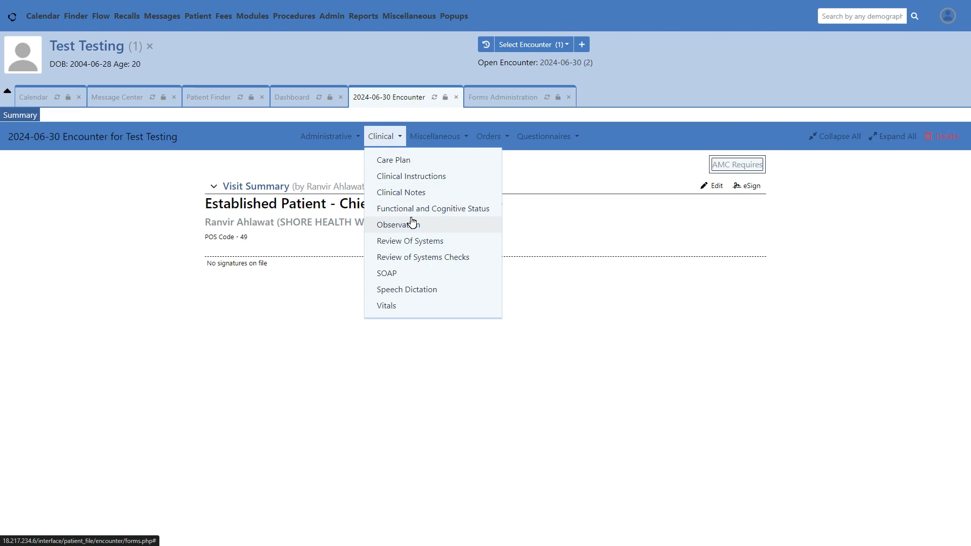
click(436, 137)
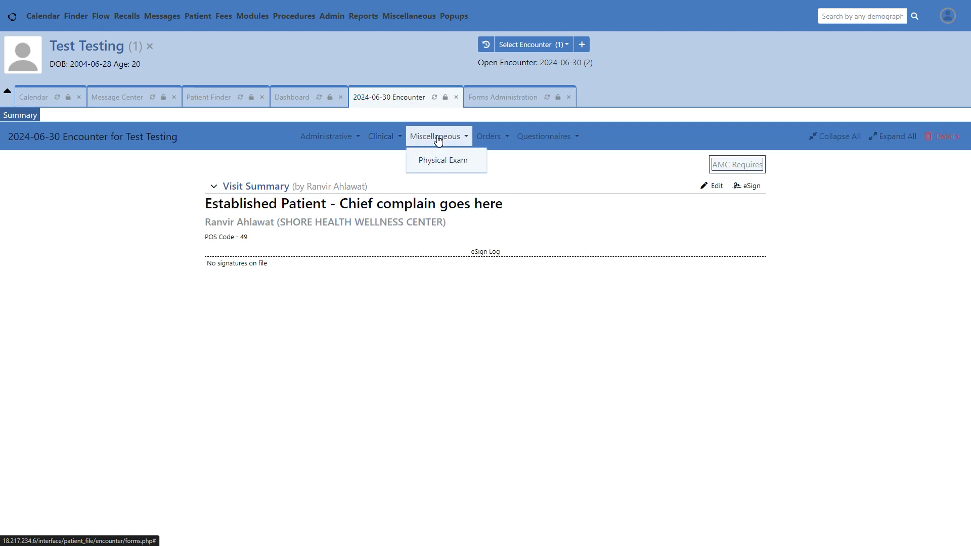
Step: Set the Physical Exam form's category to Clinical in Forms Administration and save the settings
click(495, 100)
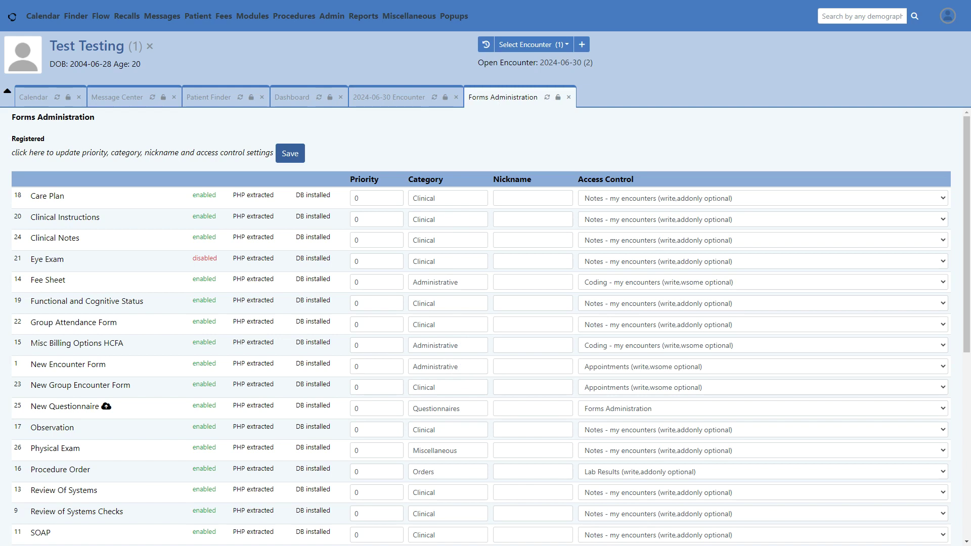
scroll(449, 394, down, 1)
drag(457, 400, 405, 402)
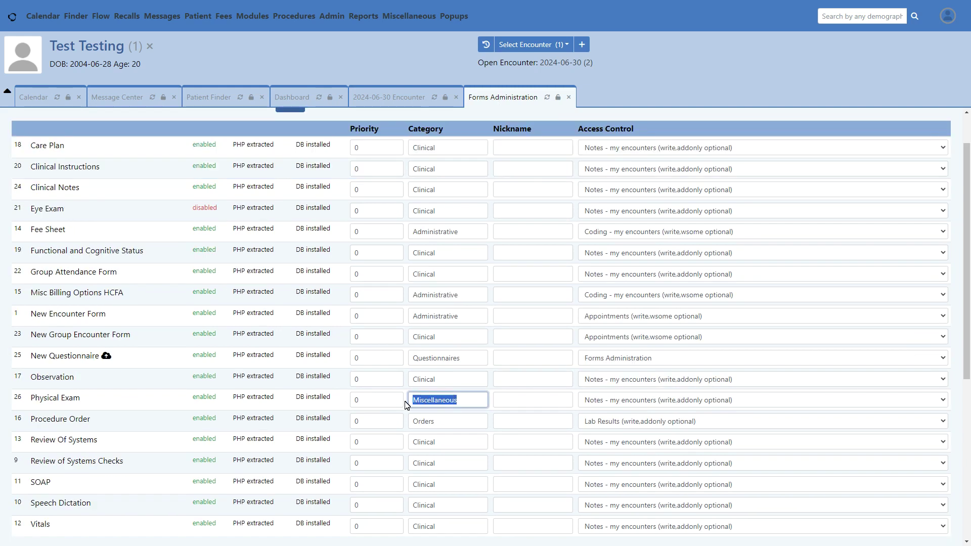
text(Clinical)
scroll(324, 275, up, 1)
click(290, 153)
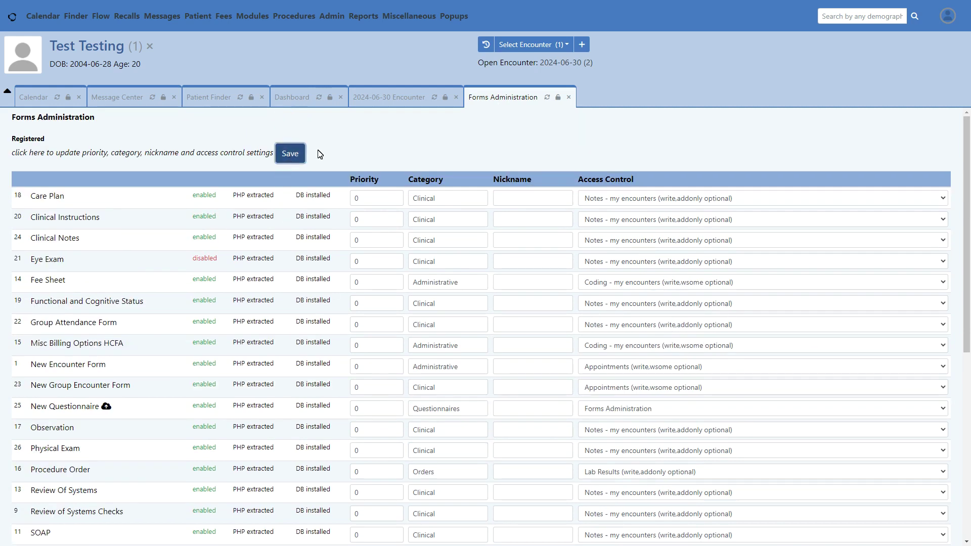
Step: Reload the 2024-06-30 encounter, open its Physical Exam form, examine the system rows down to Treatment, and close it unsaved
click(401, 100)
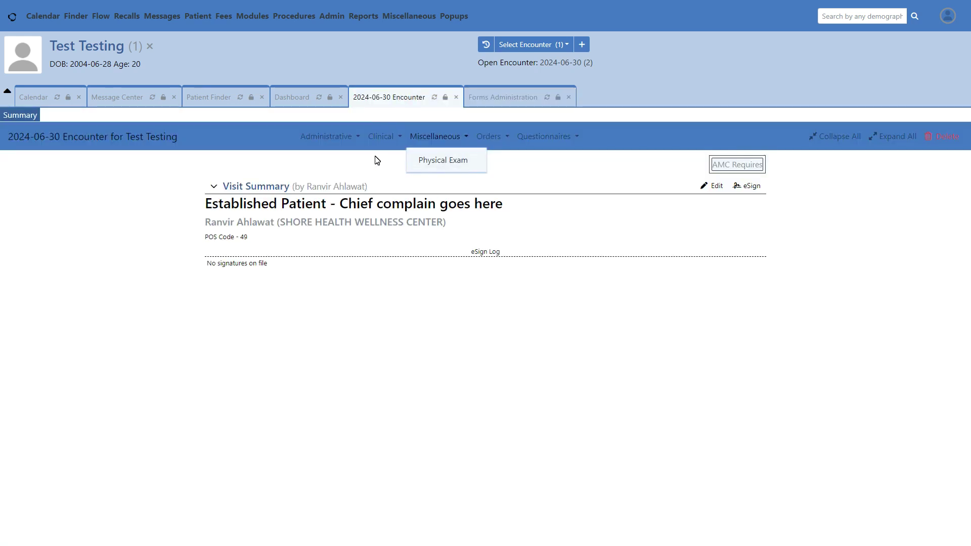
click(434, 97)
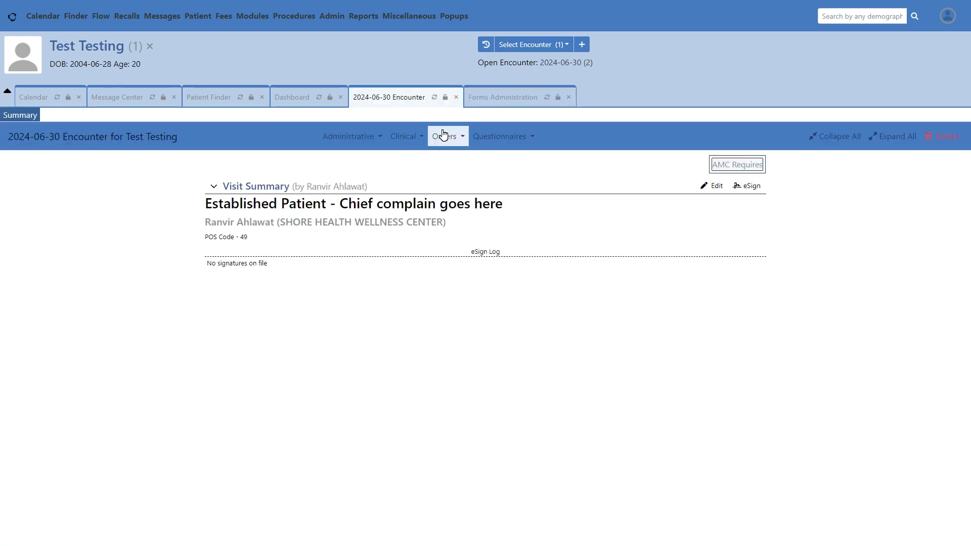
click(413, 135)
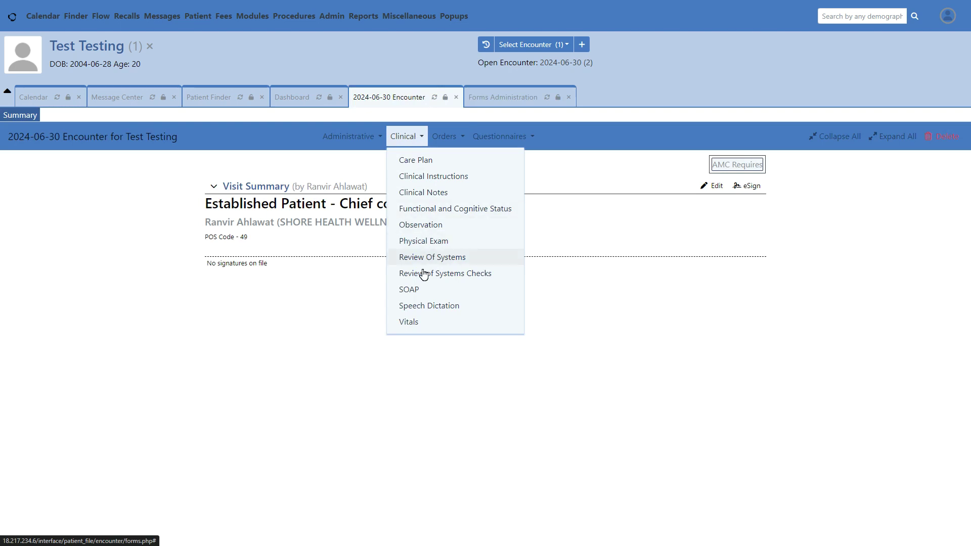
click(426, 242)
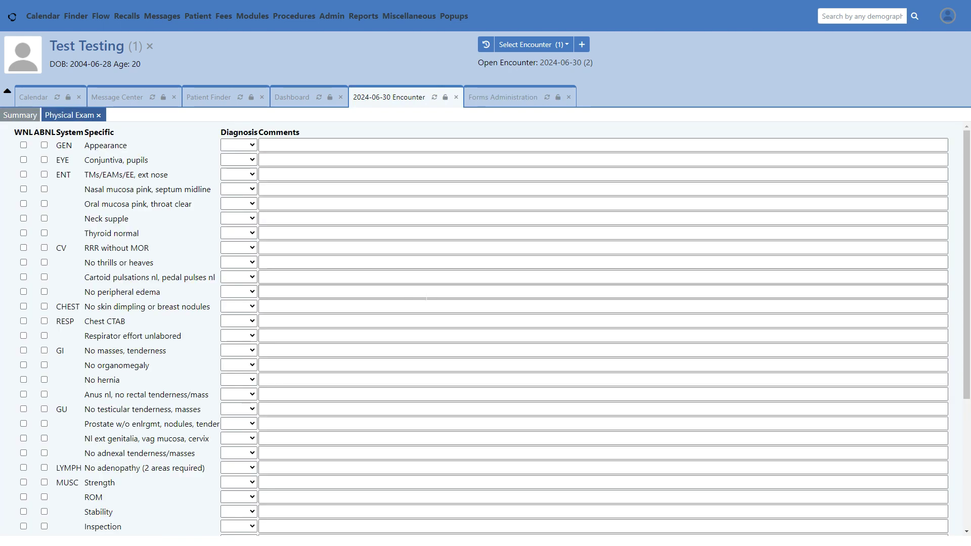
scroll(485, 324, down, 5)
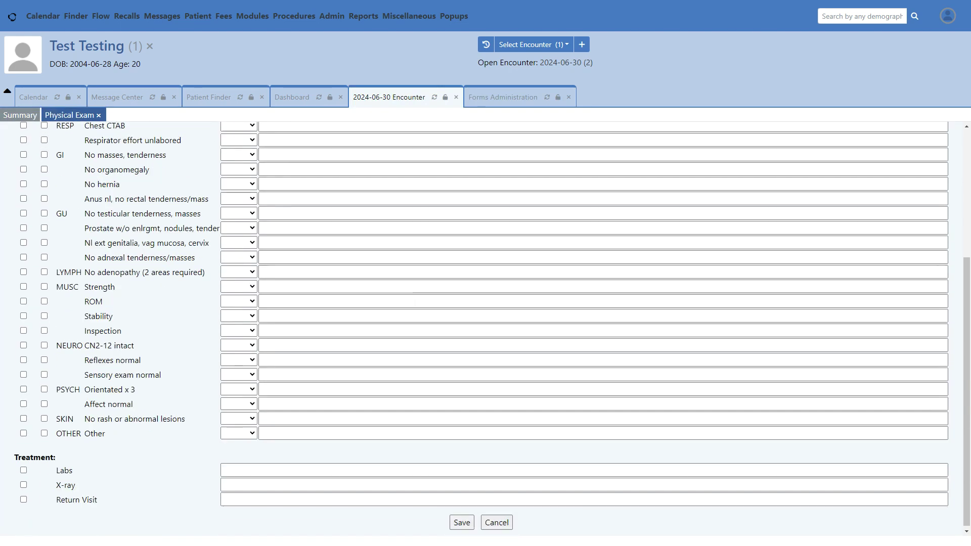
scroll(486, 324, up, 5)
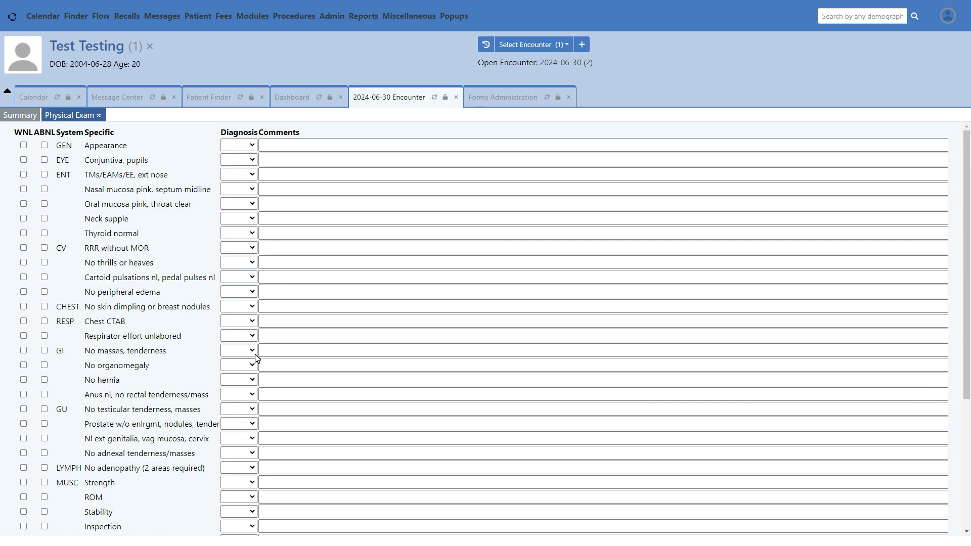
click(100, 115)
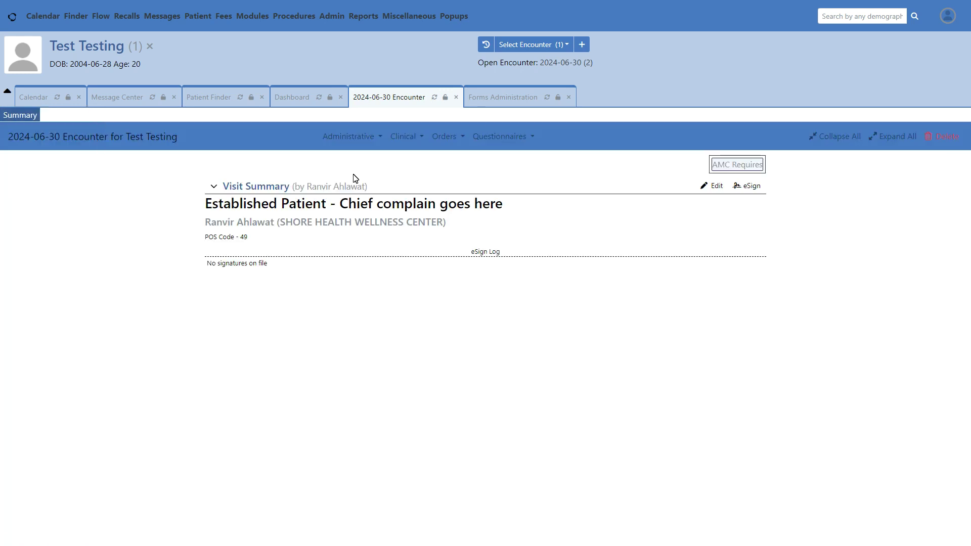